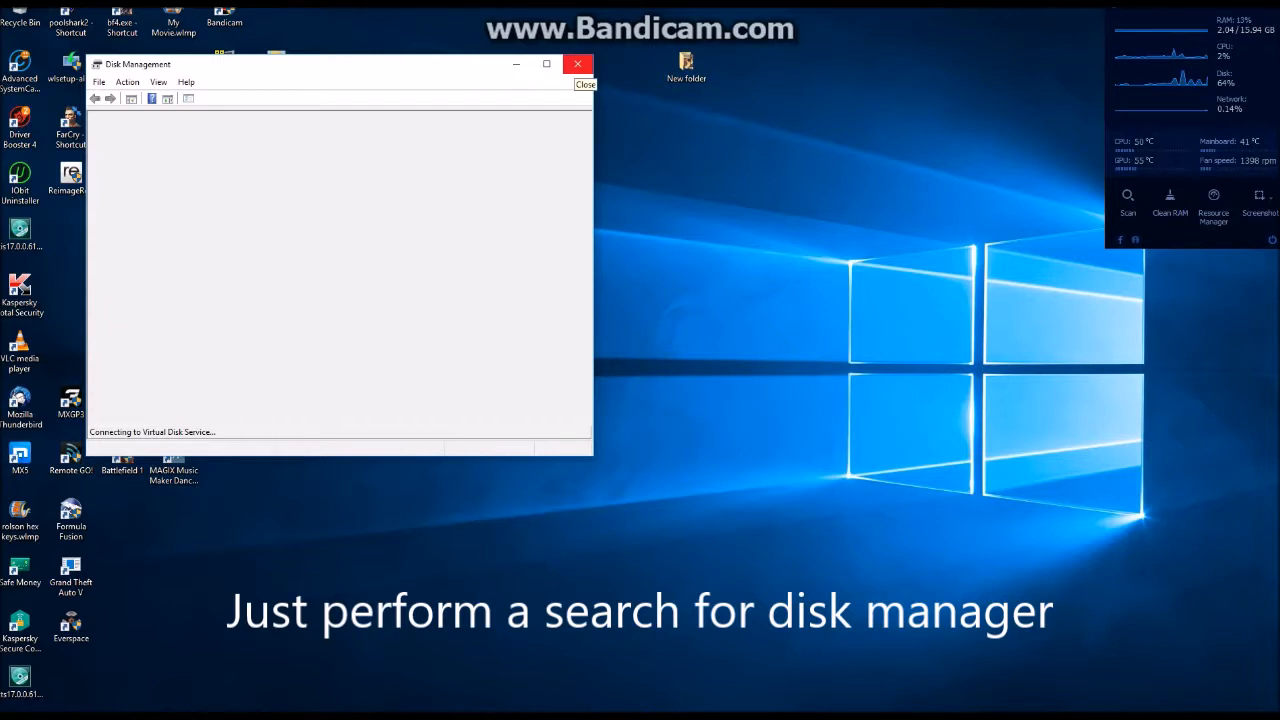
# Initialize Disk 5 with the MBR (Master Boot Record) partition style.
pyautogui.click(578, 64)
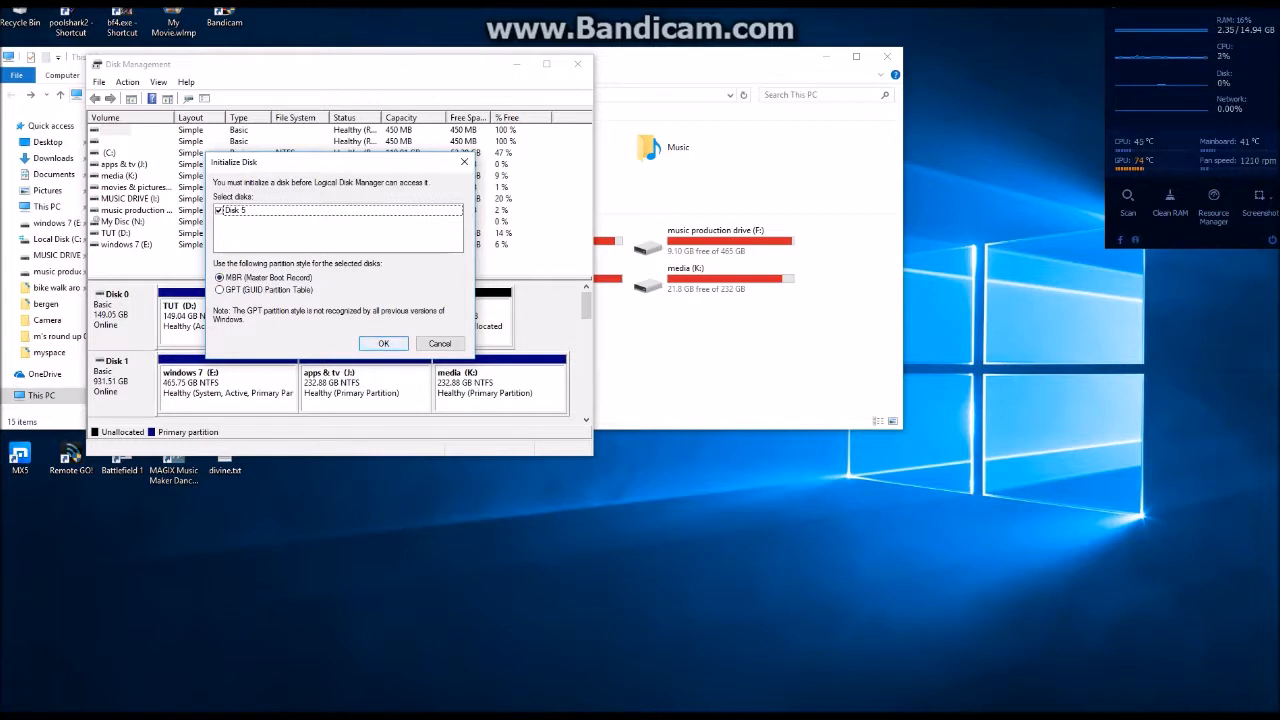
pyautogui.click(383, 343)
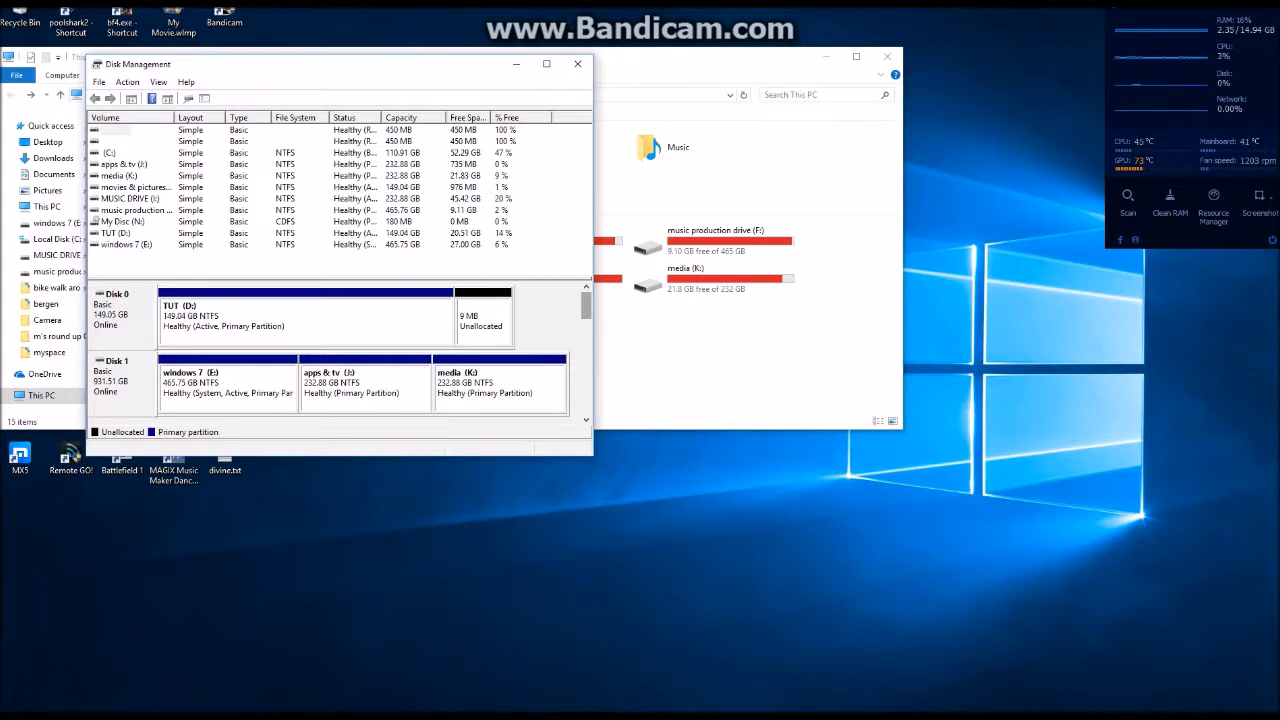
# Start a new simple volume on the unallocated space of Disk 5 and advance to the volume size settings.
pyautogui.click(115, 130)
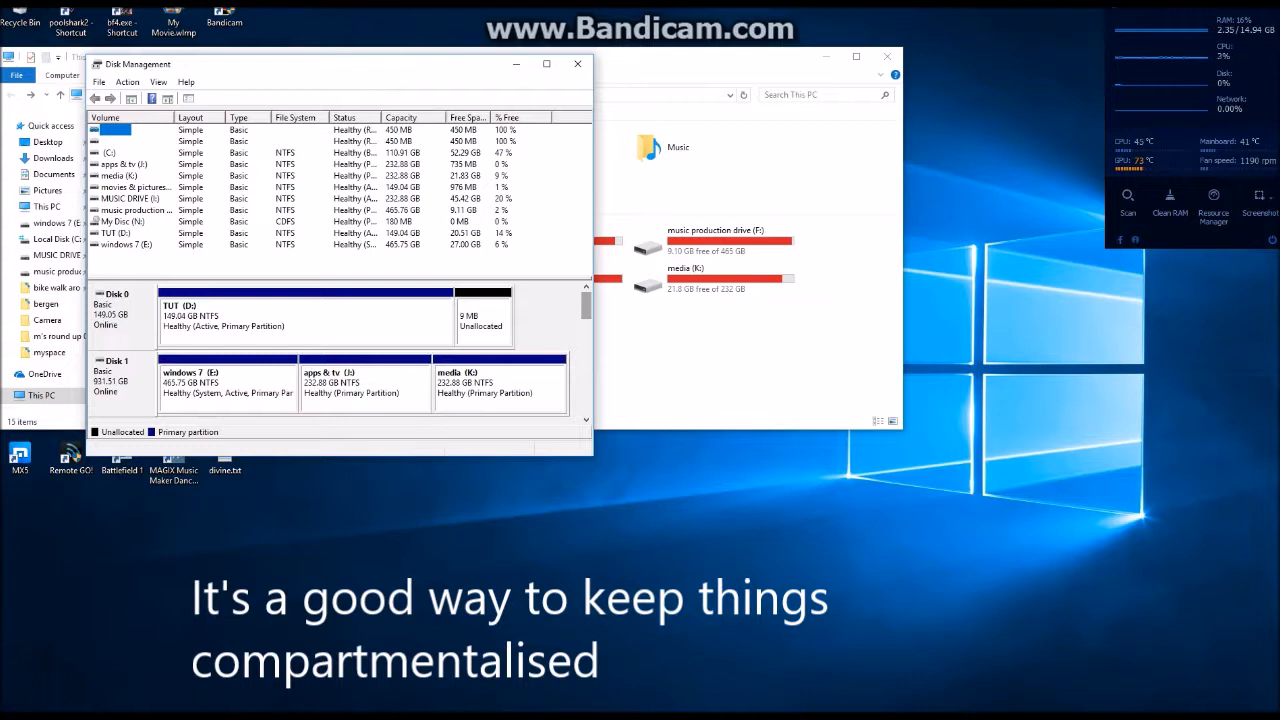
pyautogui.scroll(-1, 340, 355)
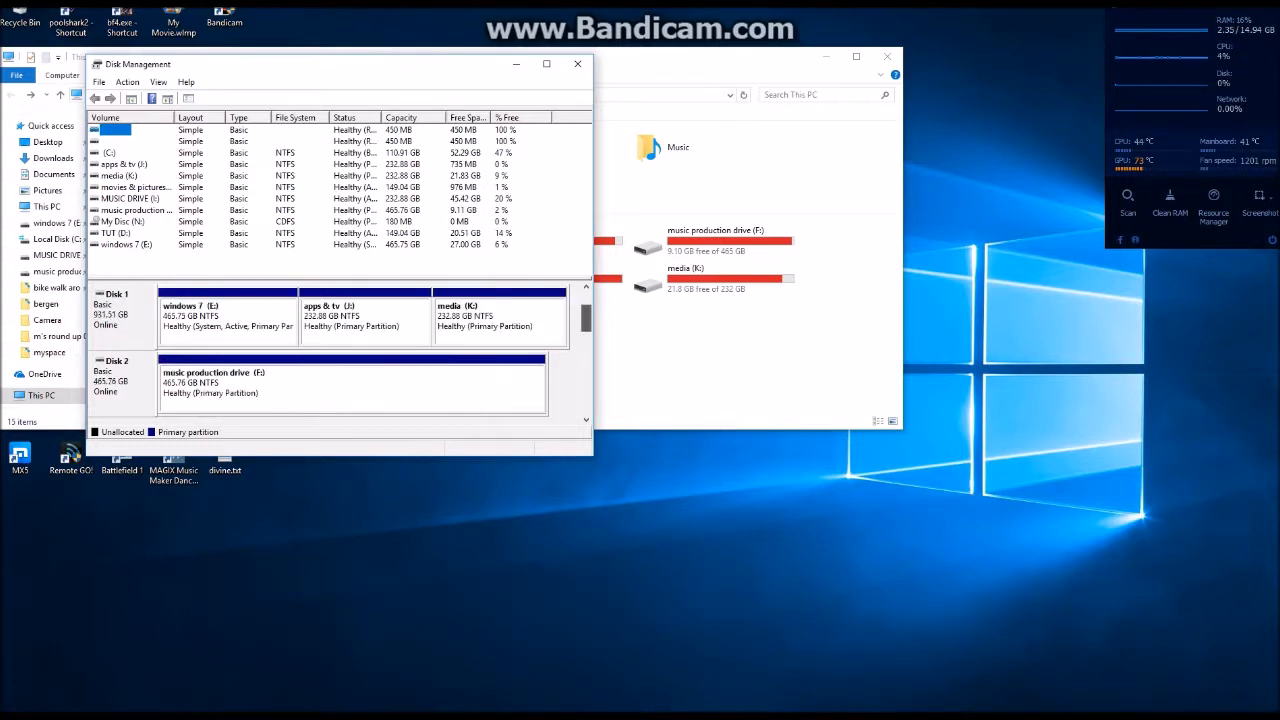
pyautogui.scroll(-1, 340, 355)
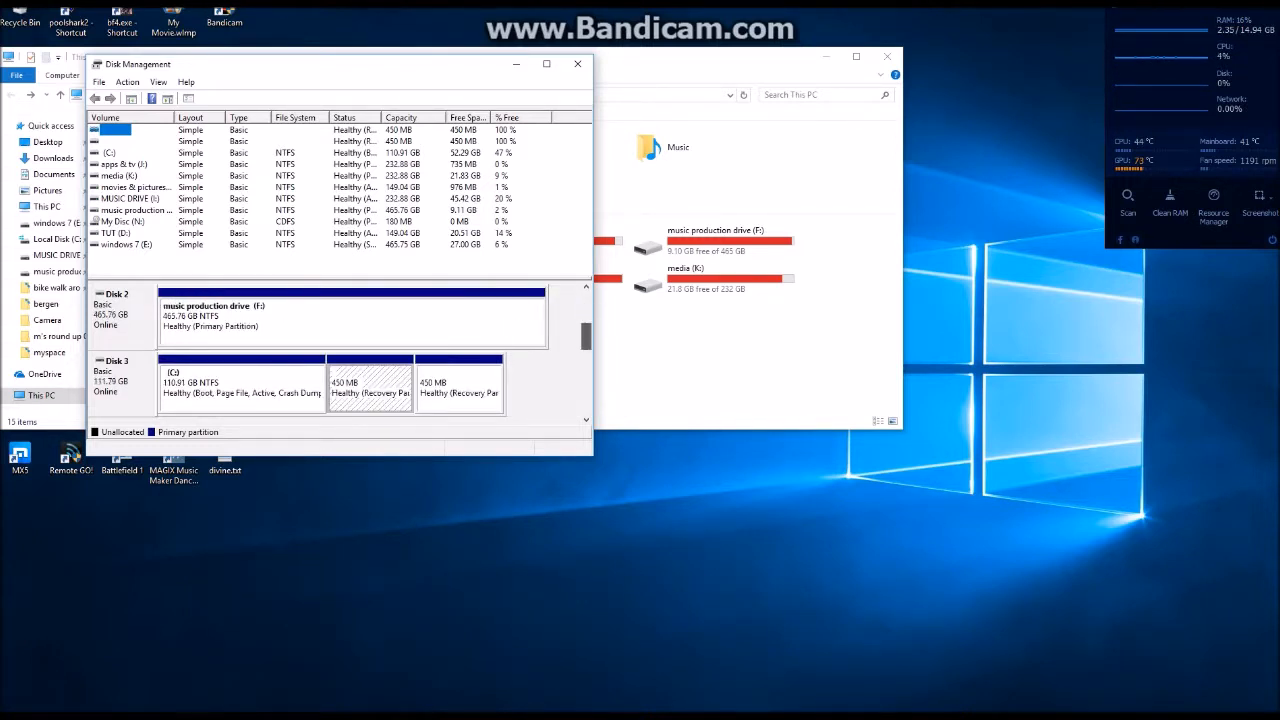
pyautogui.scroll(-1, 340, 355)
pyautogui.scroll(-1, 340, 355)
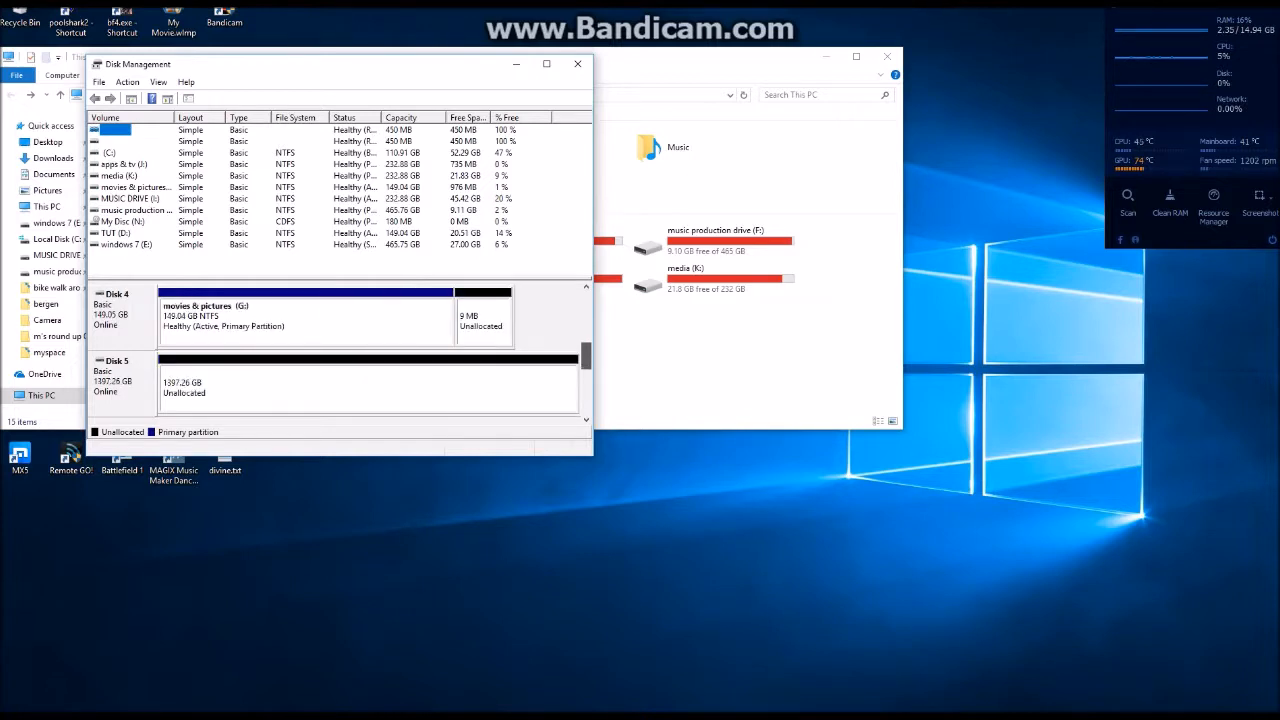
pyautogui.scroll(-1, 340, 355)
pyautogui.scroll(1, 340, 355)
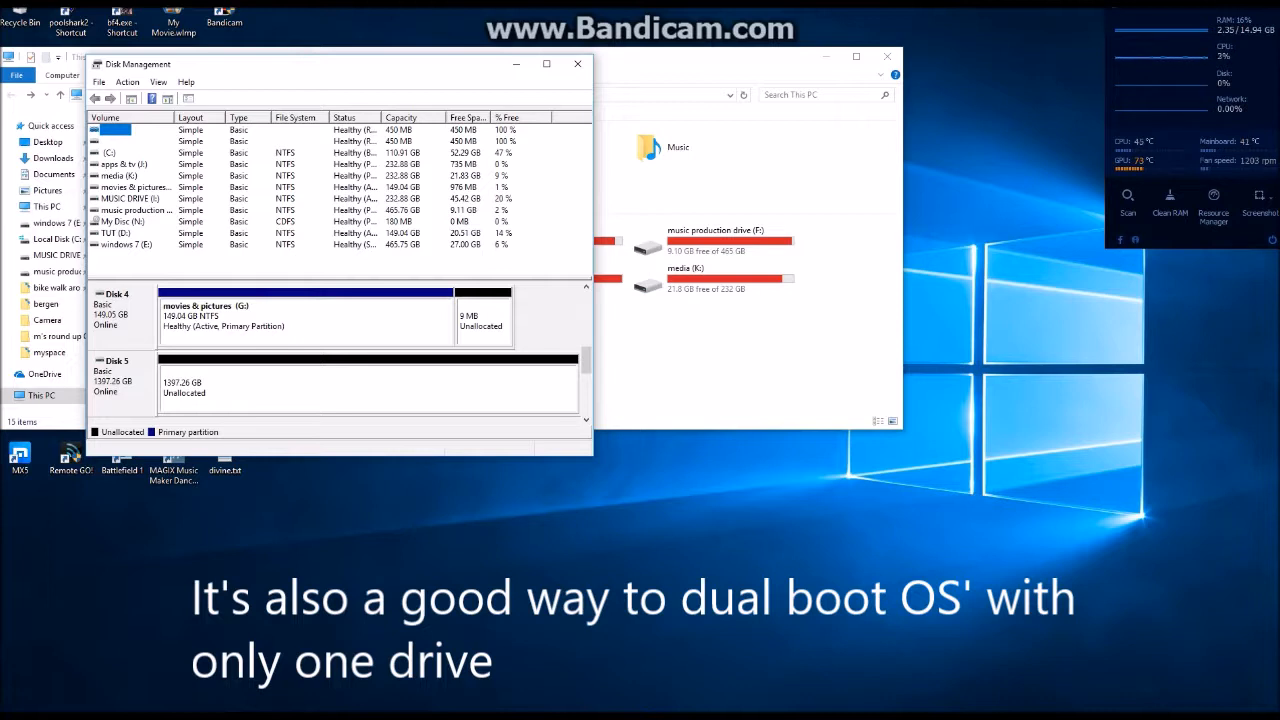
pyautogui.rightClick(246, 386)
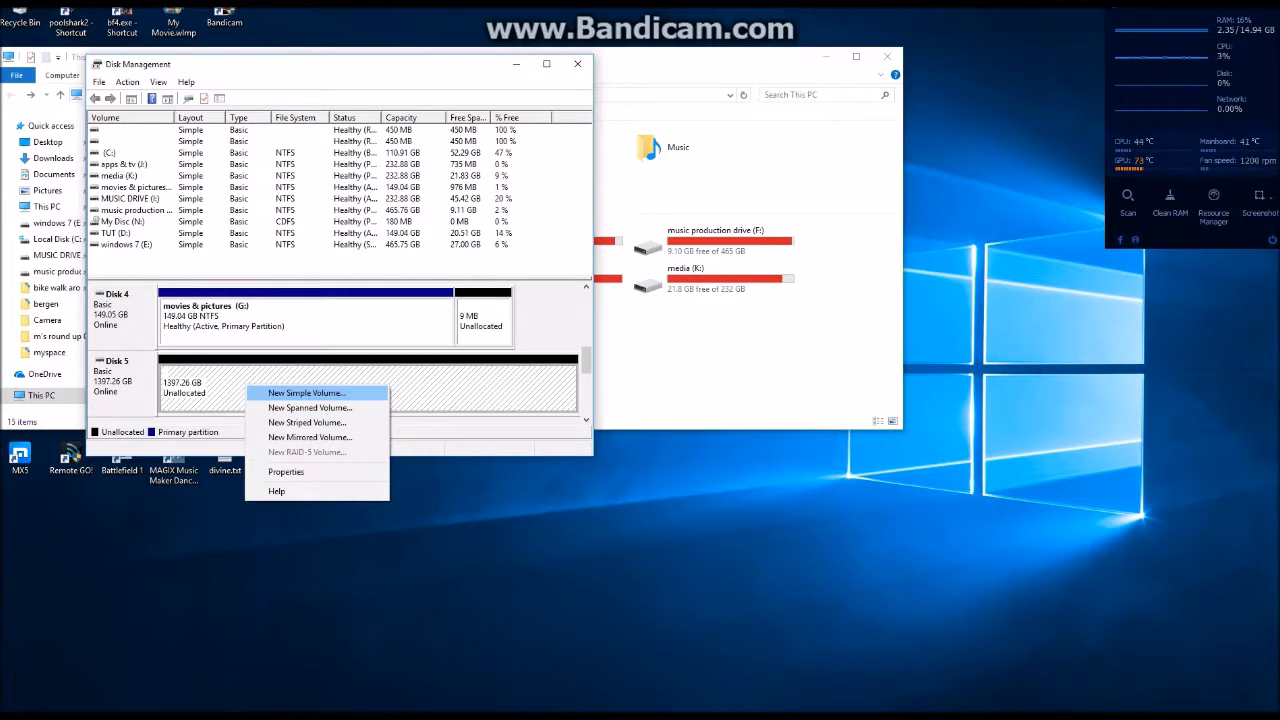
pyautogui.click(307, 393)
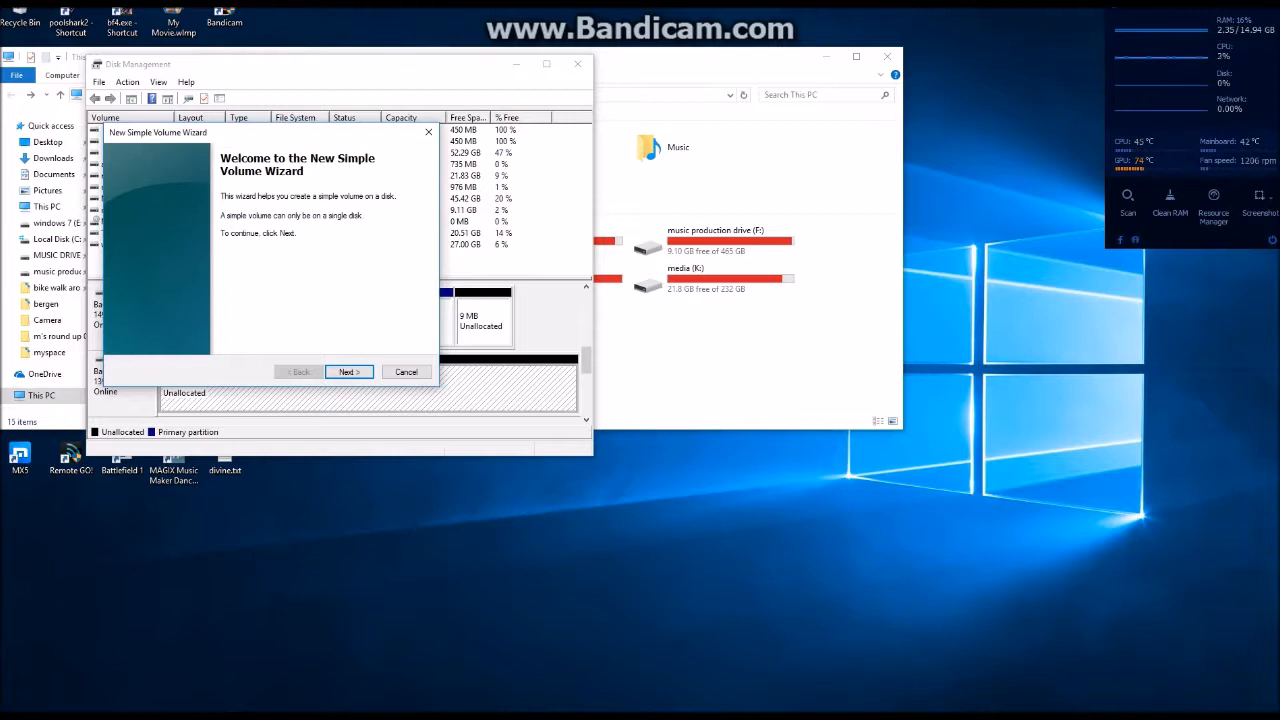
pyautogui.press('Return')
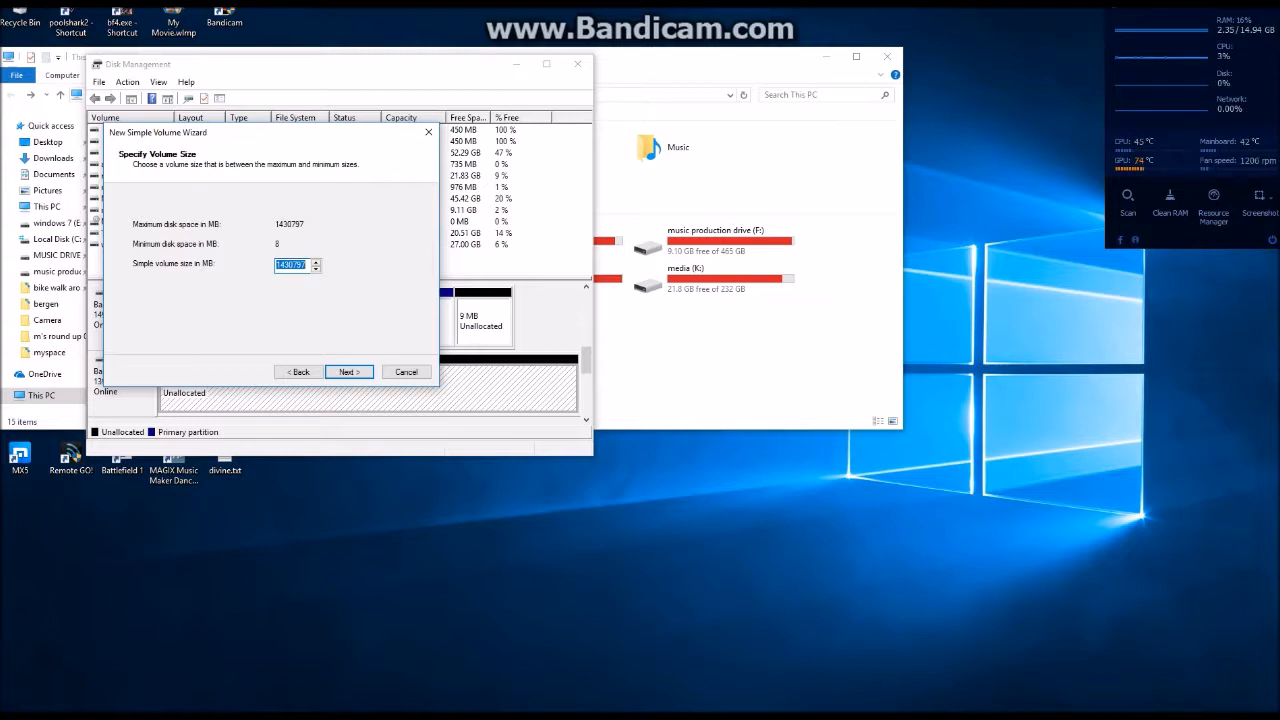
# Copy the wizard's simple volume size of 1430797 MB and paste it into Calculator, placed beside the wizard.
pyautogui.rightClick(289, 265)
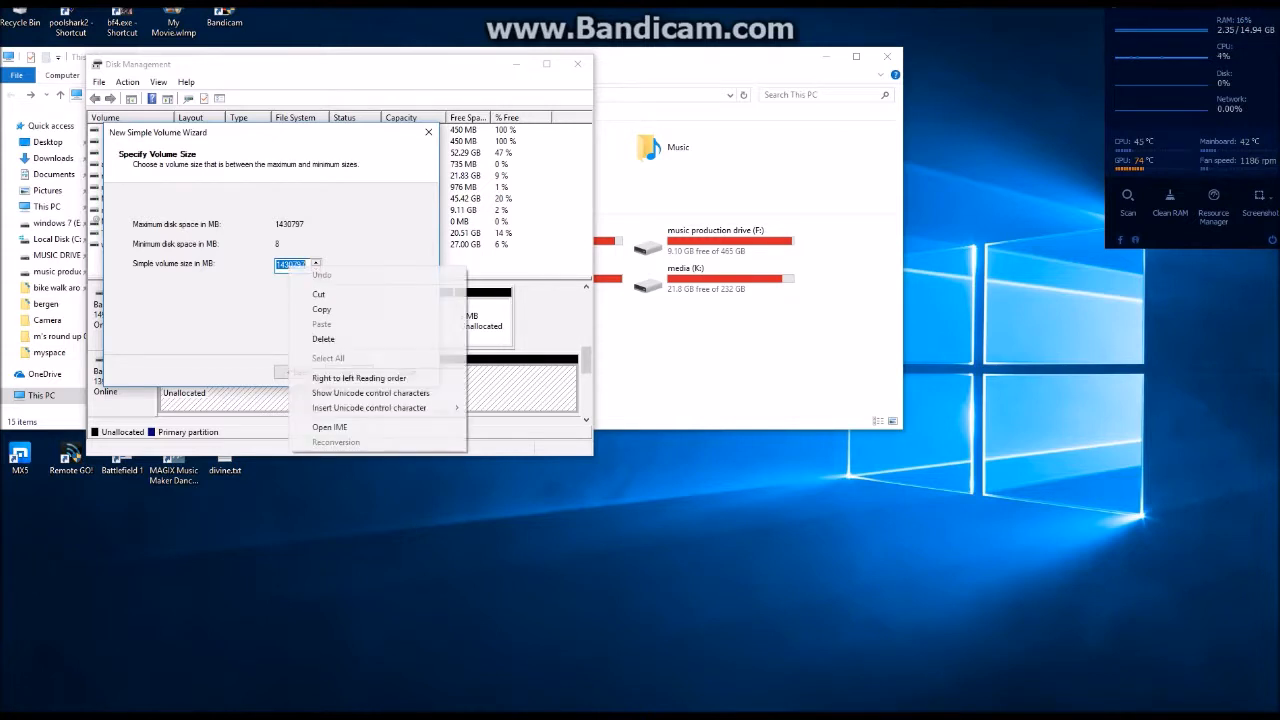
pyautogui.click(305, 309)
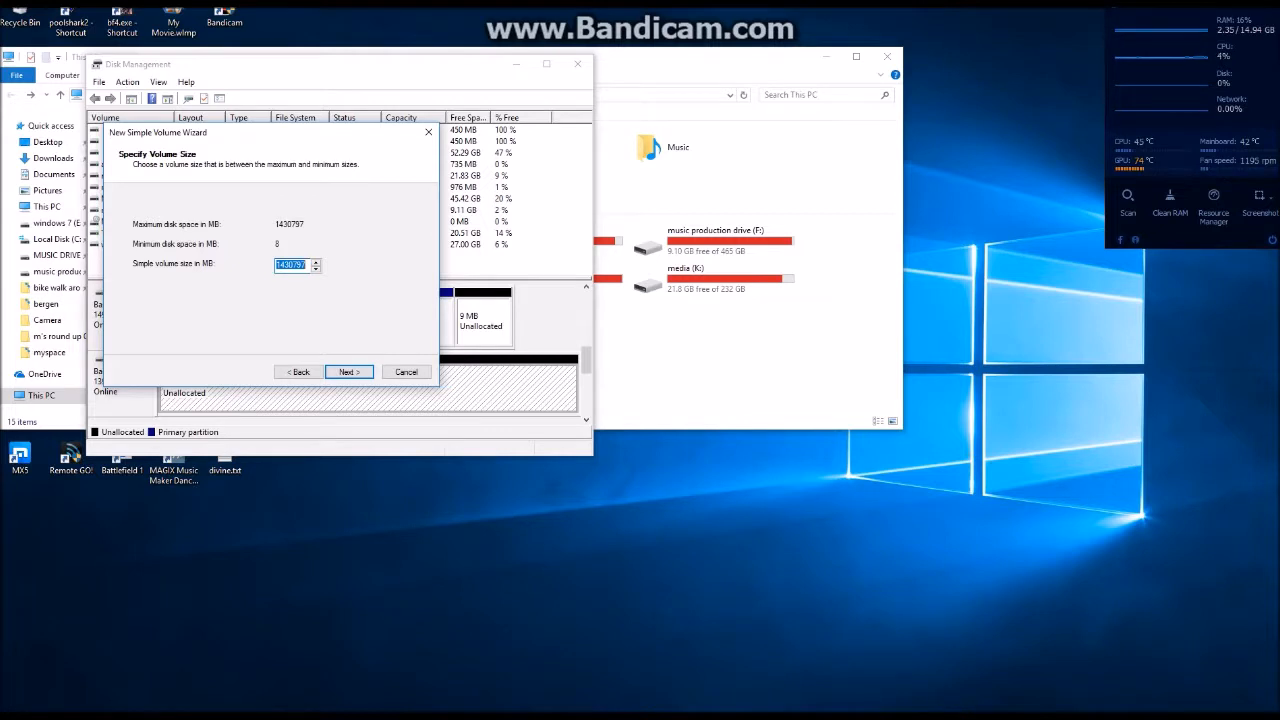
pyautogui.press('XF86Calculator')
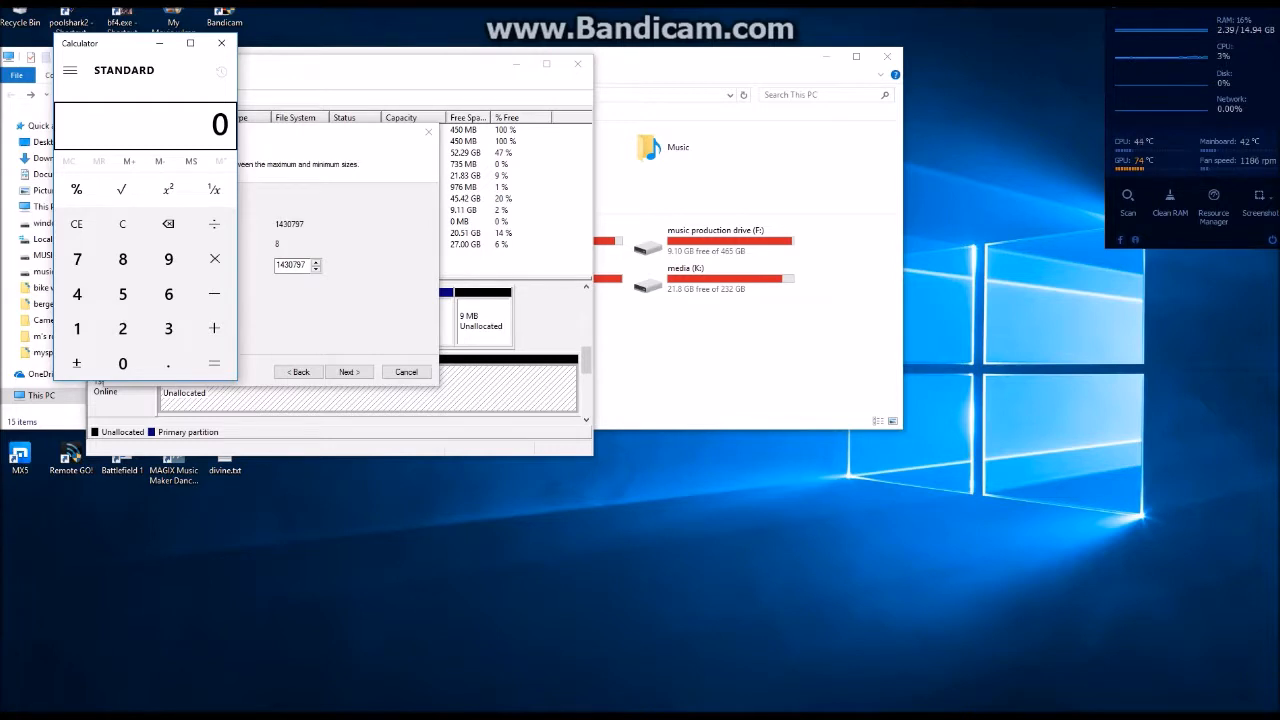
pyautogui.moveTo(140, 43); pyautogui.dragTo(542, 112)
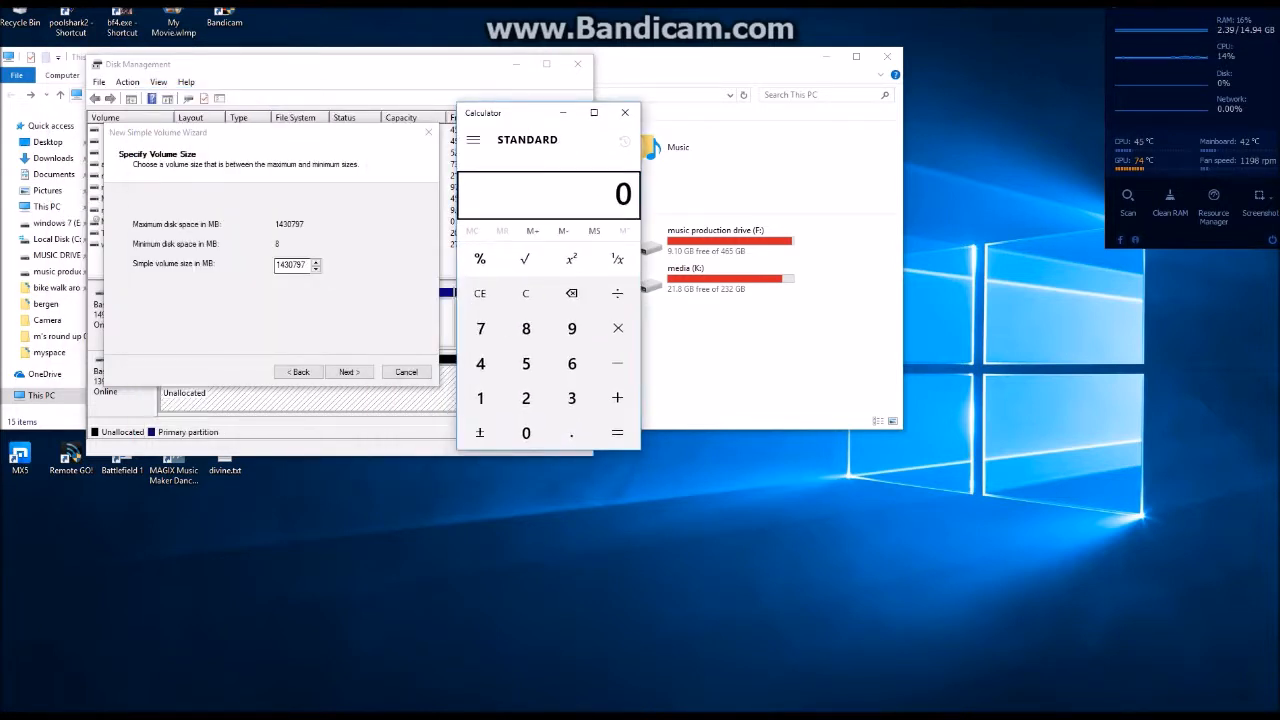
pyautogui.moveTo(276, 265); pyautogui.dragTo(309, 265)
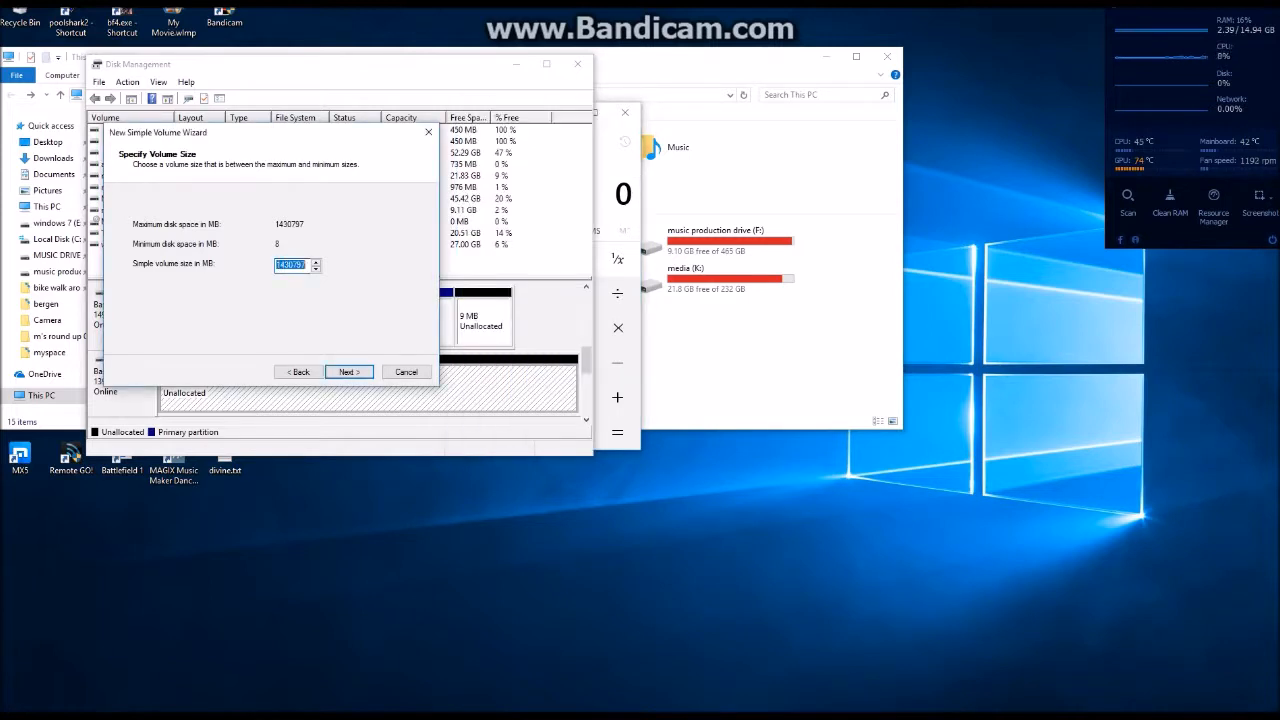
pyautogui.rightClick(300, 262)
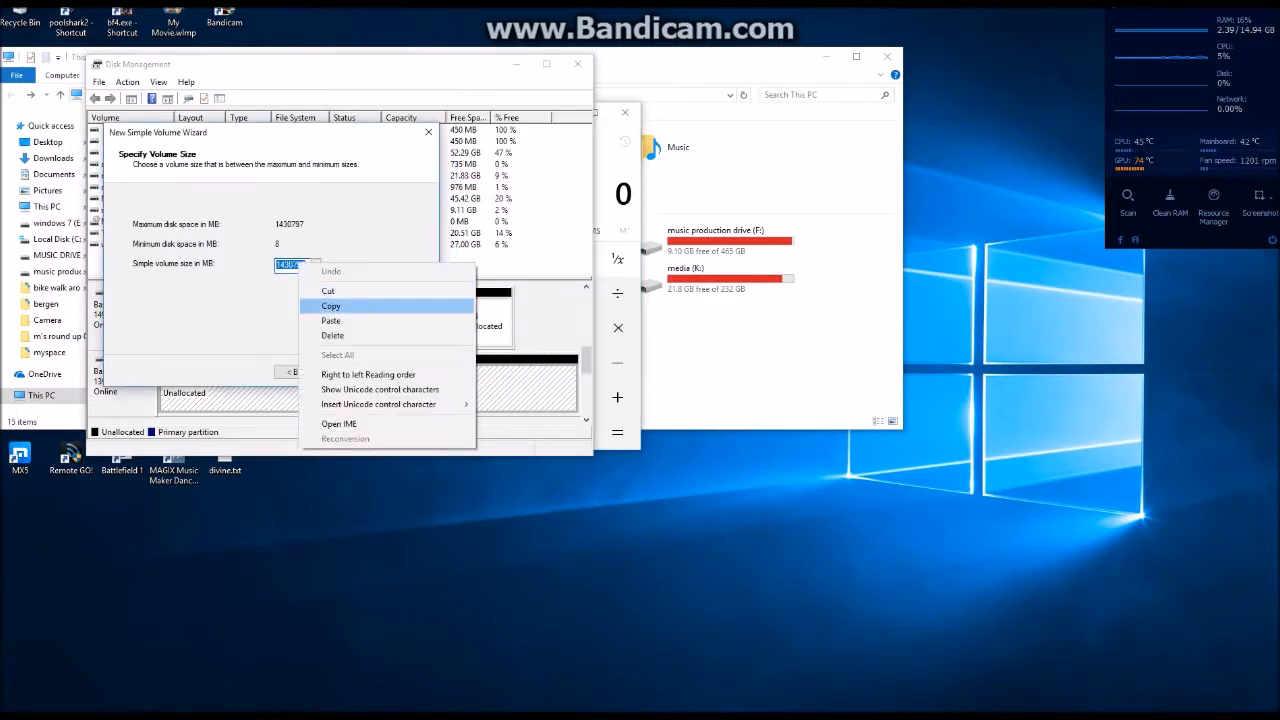
pyautogui.click(340, 306)
pyautogui.click(618, 225)
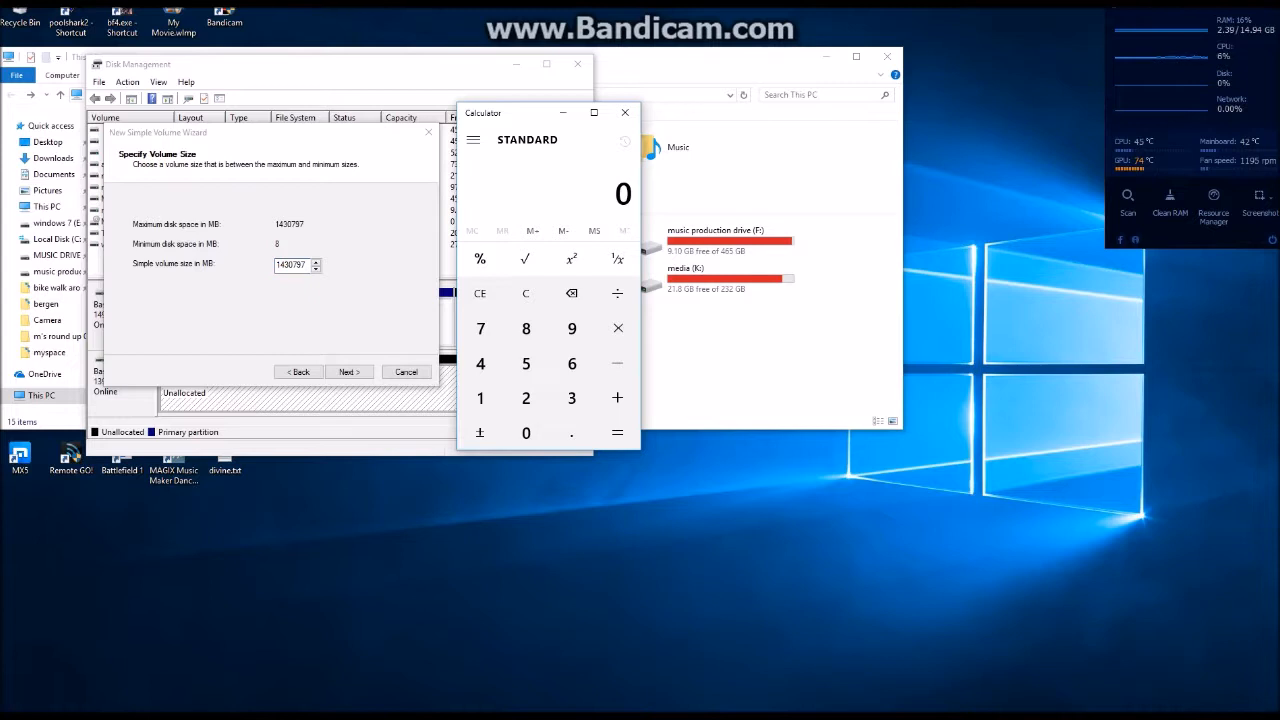
pyautogui.rightClick(585, 190)
pyautogui.click(597, 177)
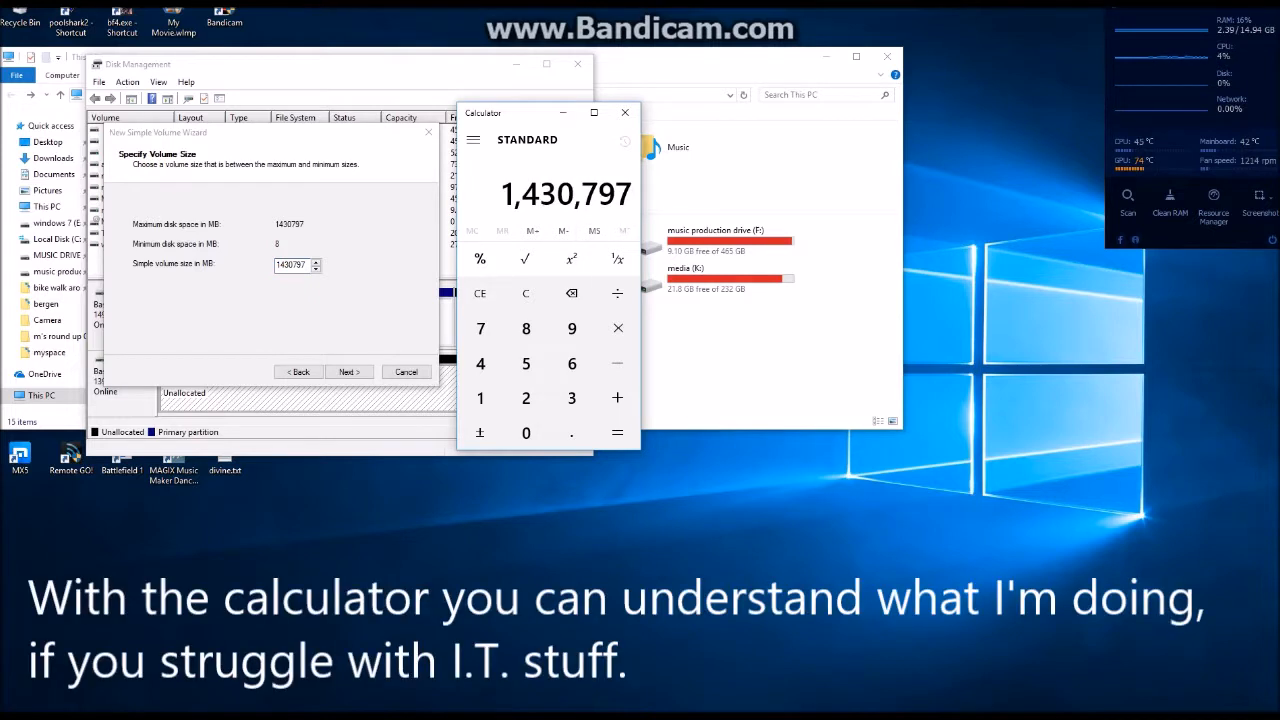
# Divide the pasted volume size by 2 in Calculator.
pyautogui.click(617, 293)
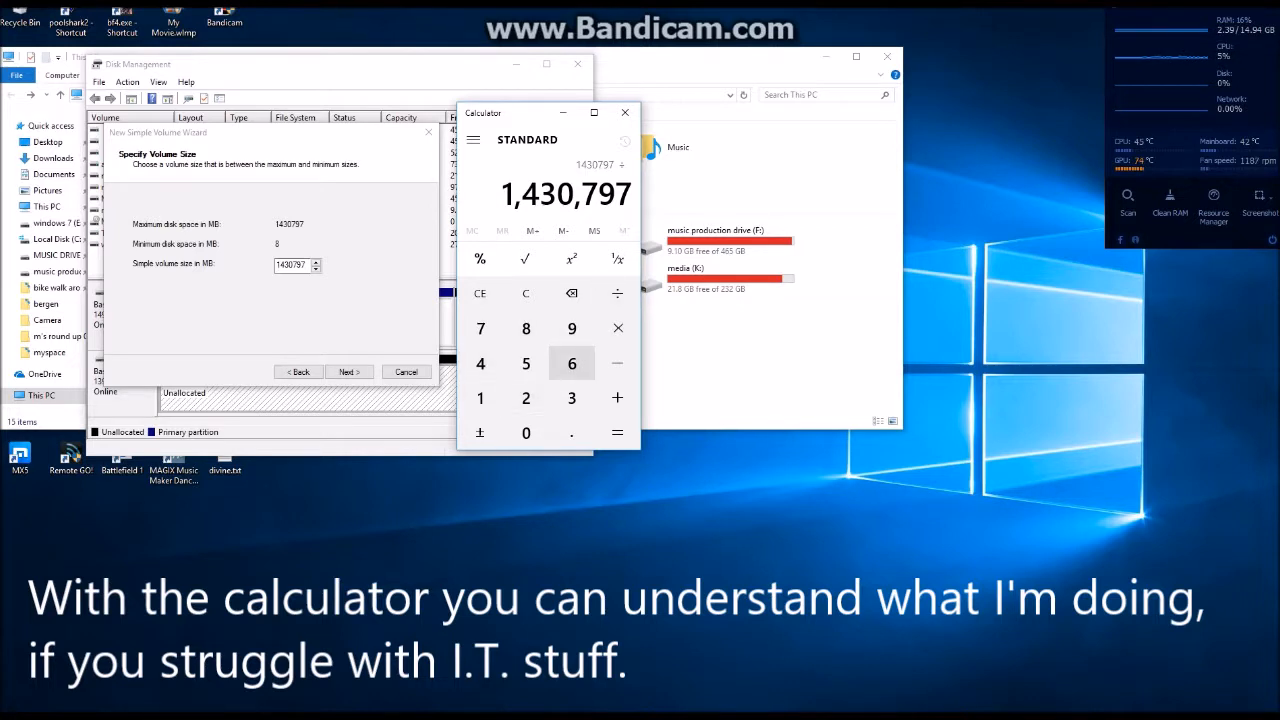
pyautogui.click(526, 398)
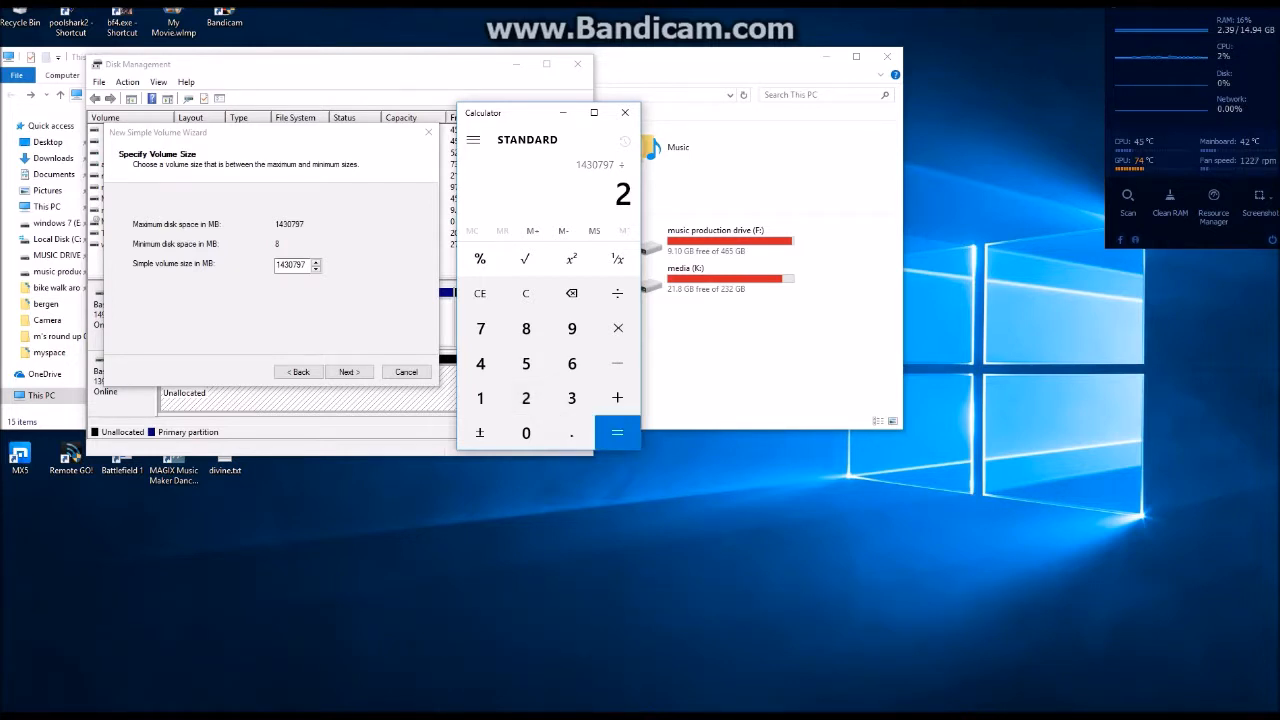
pyautogui.click(617, 432)
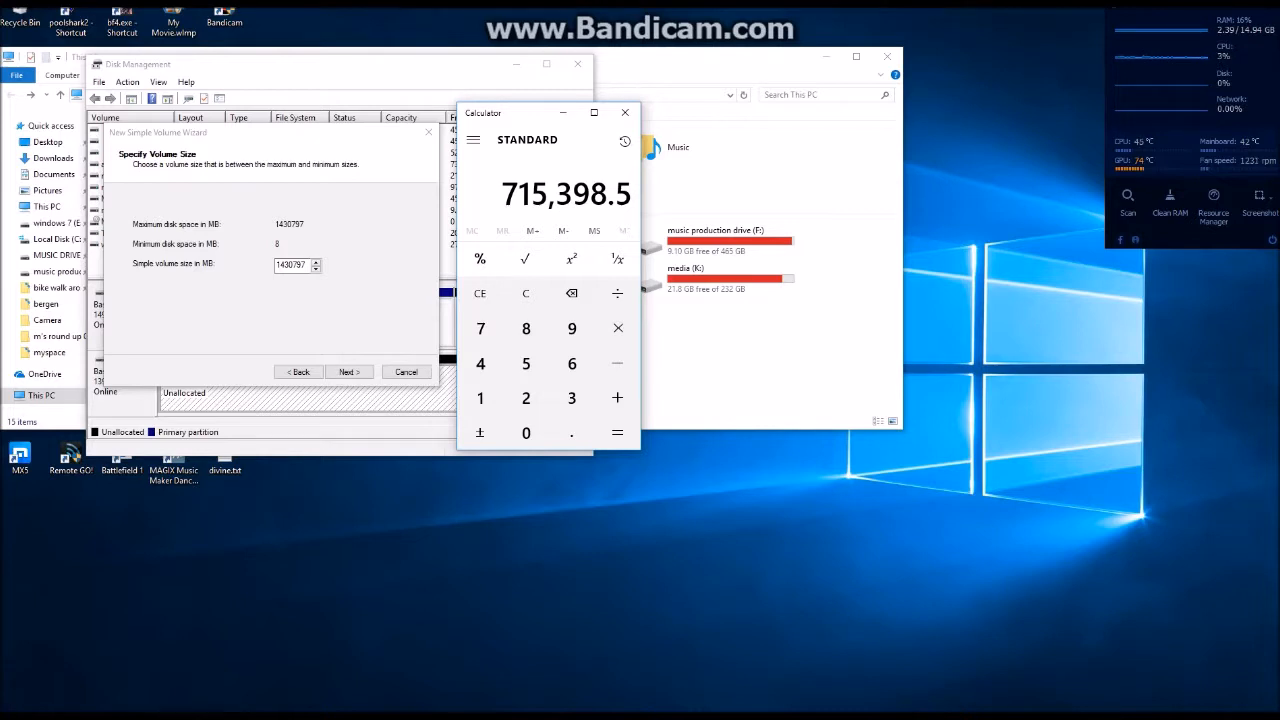
# Try to replace the simple volume size with the halved value copied from Calculator.
pyautogui.moveTo(307, 265); pyautogui.dragTo(274, 265)
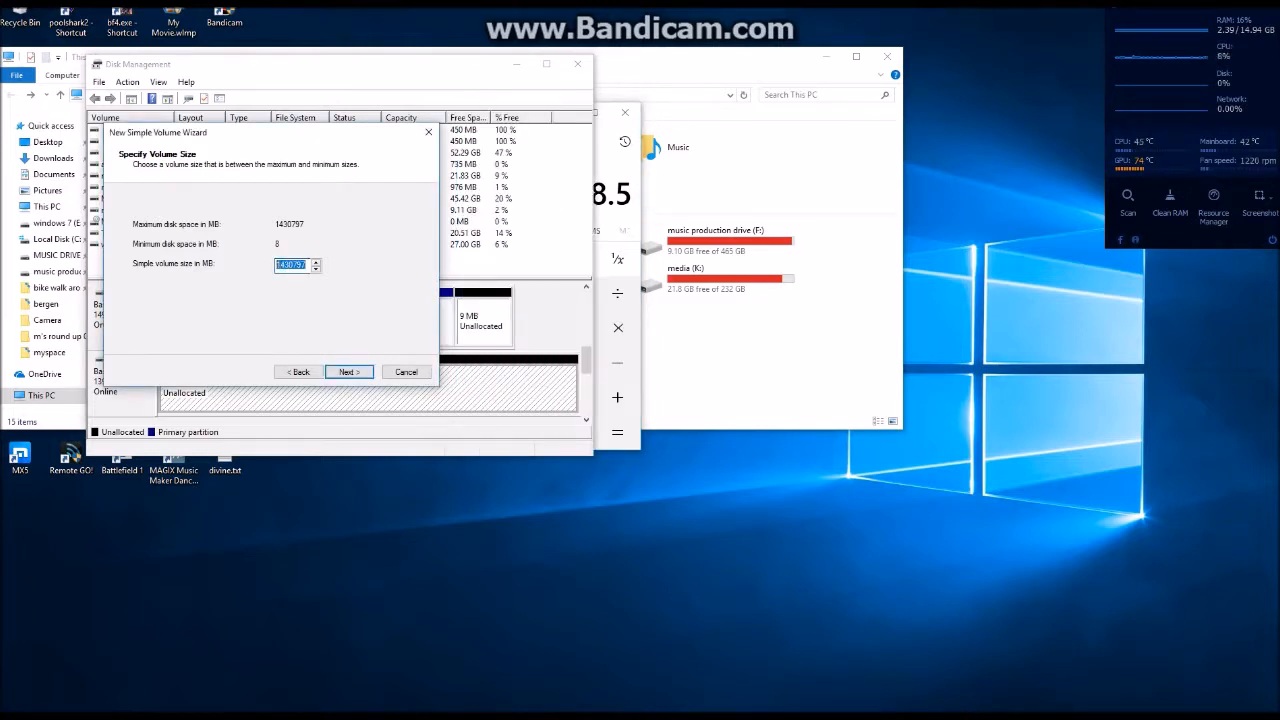
pyautogui.click(614, 168)
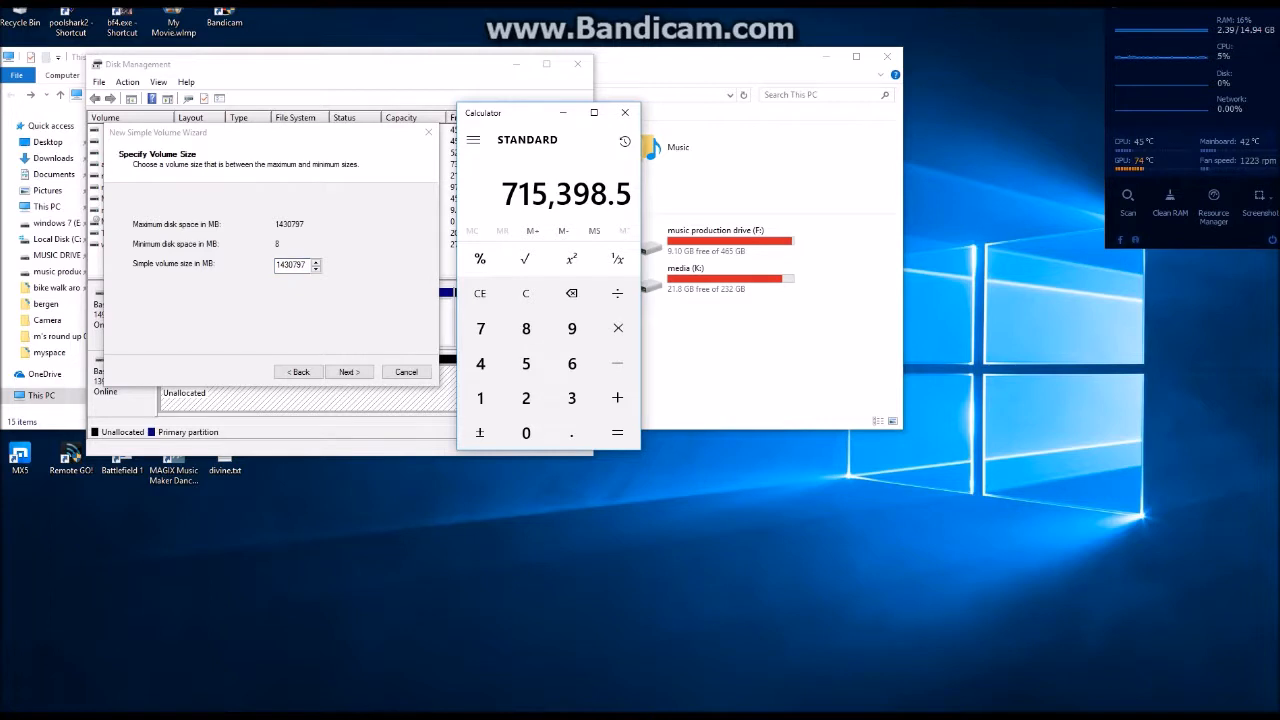
pyautogui.rightClick(572, 152)
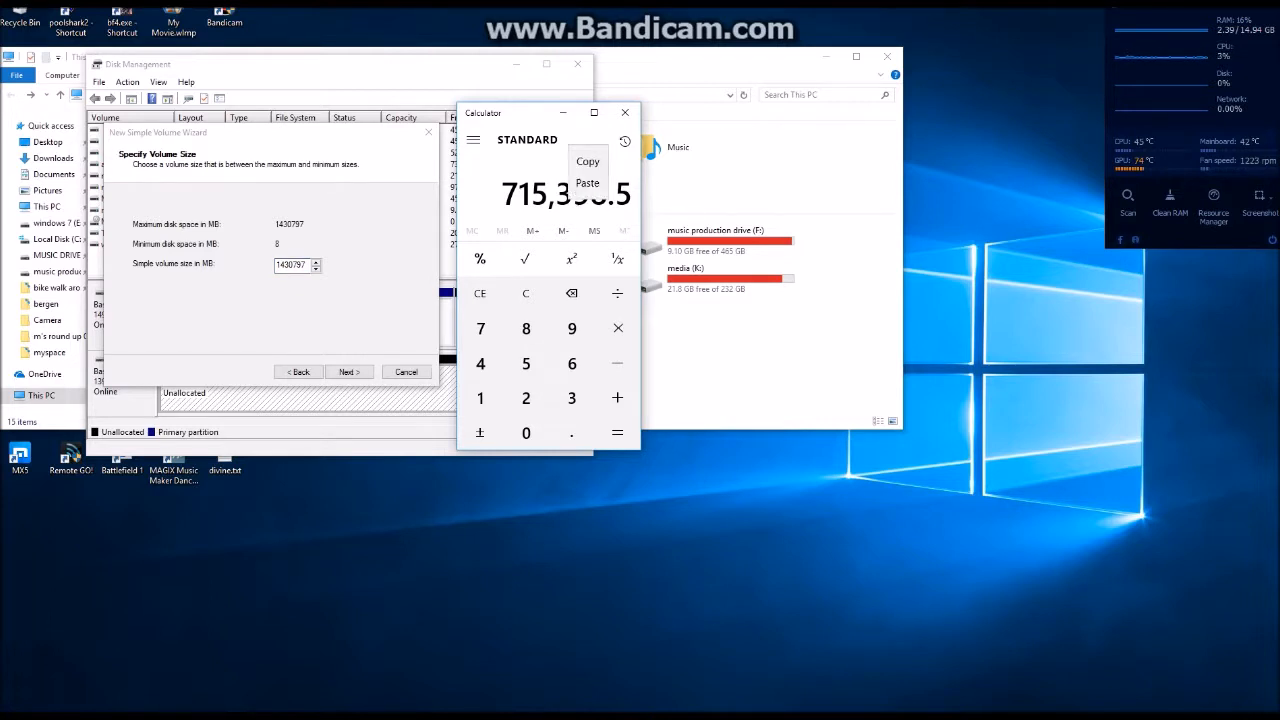
pyautogui.click(587, 161)
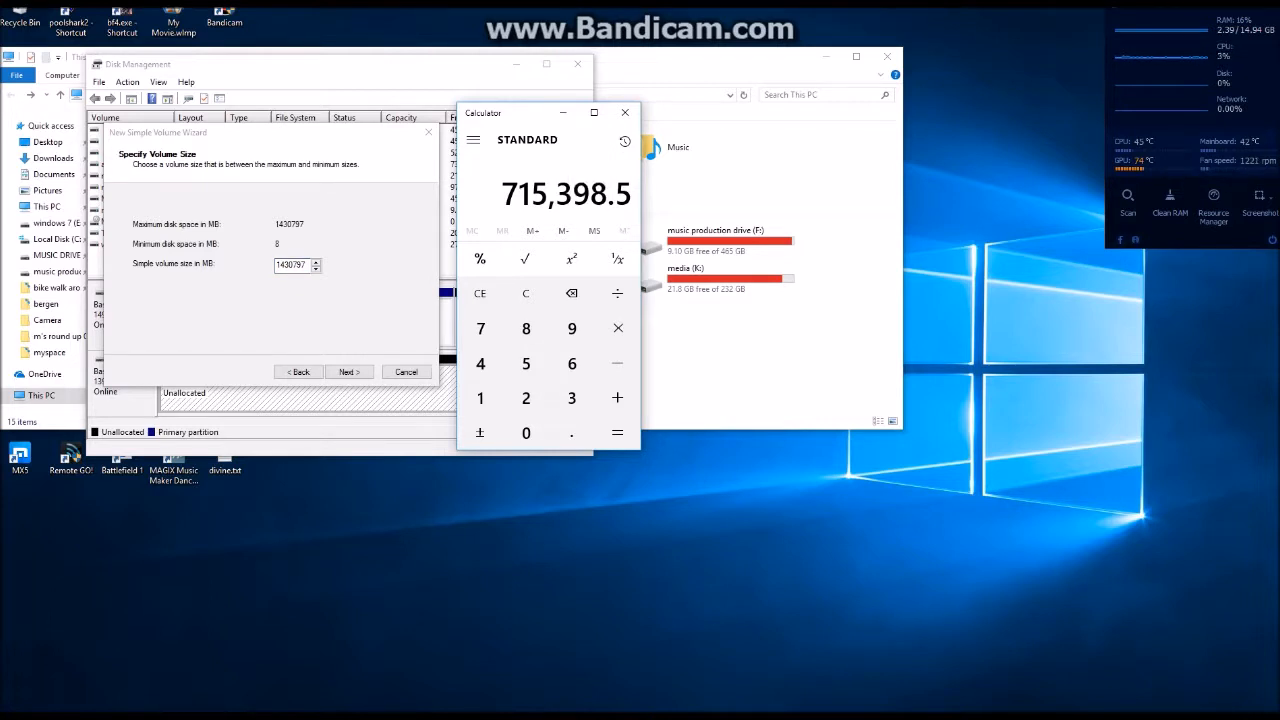
pyautogui.moveTo(307, 265); pyautogui.dragTo(275, 265)
pyautogui.rightClick(282, 266)
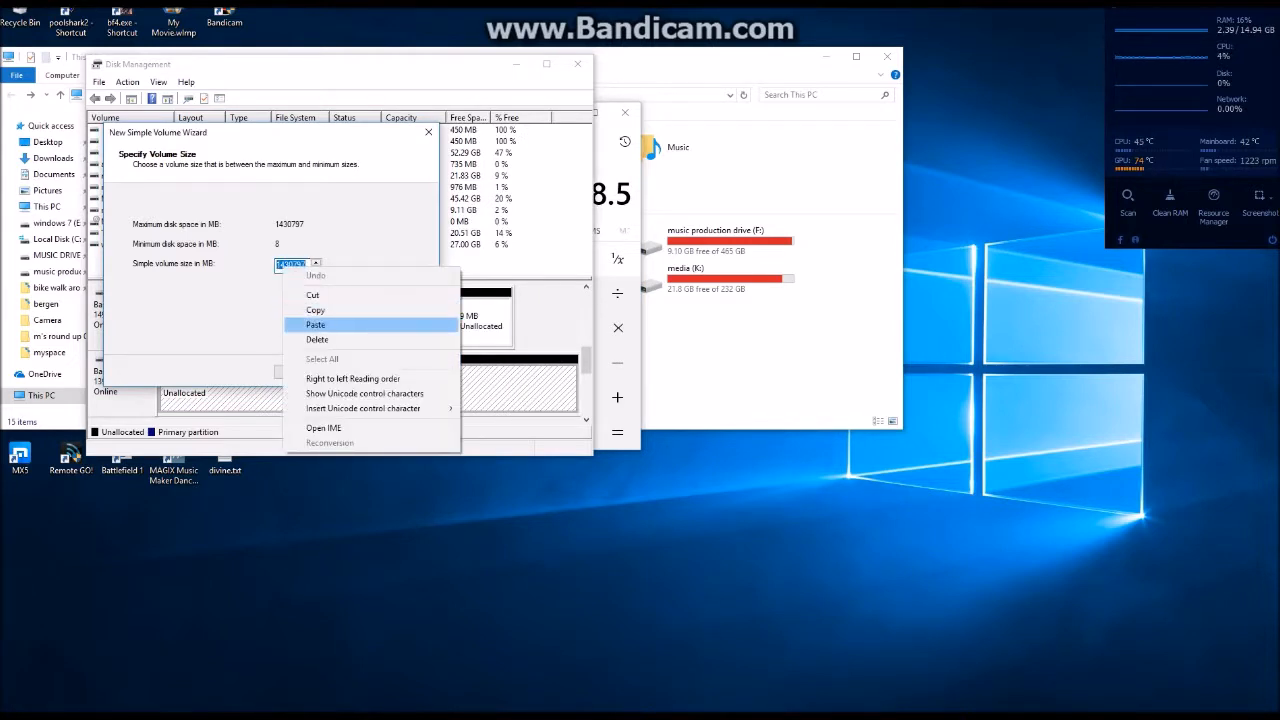
pyautogui.click(315, 325)
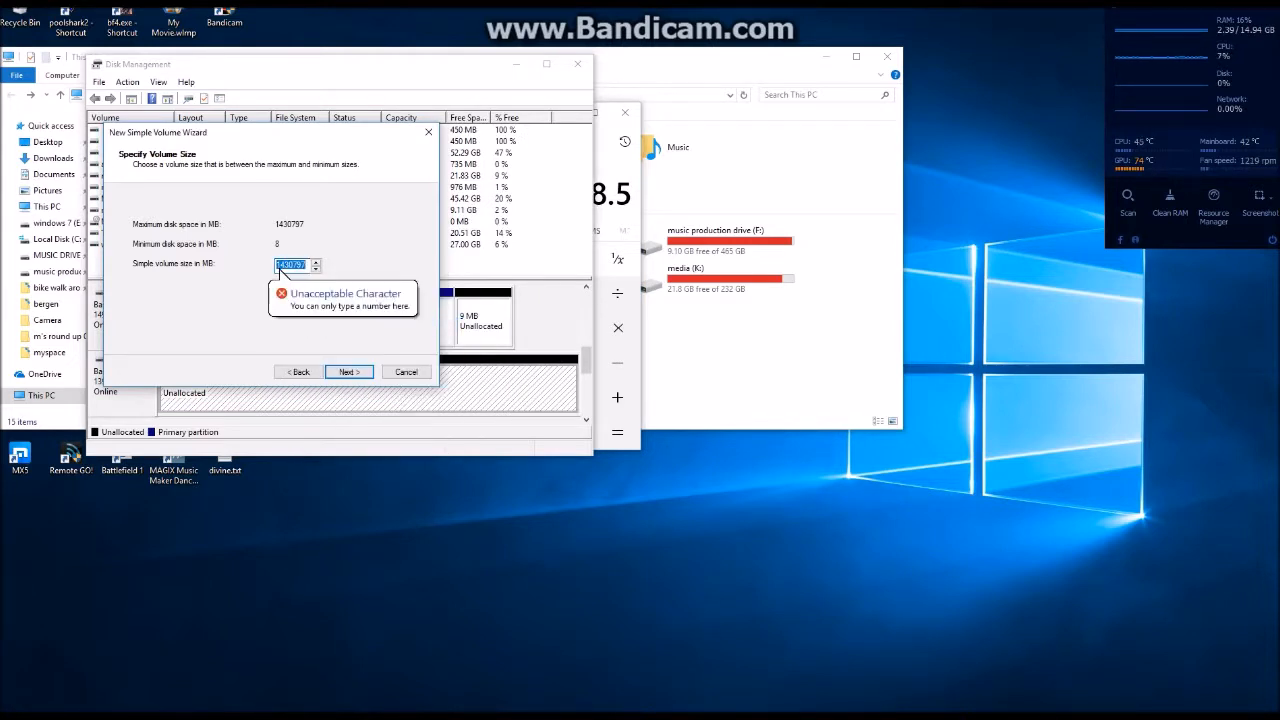
# Set the simple volume size to 715398 MB, closing Calculator, and continue to the drive letter assignment.
pyautogui.click(613, 178)
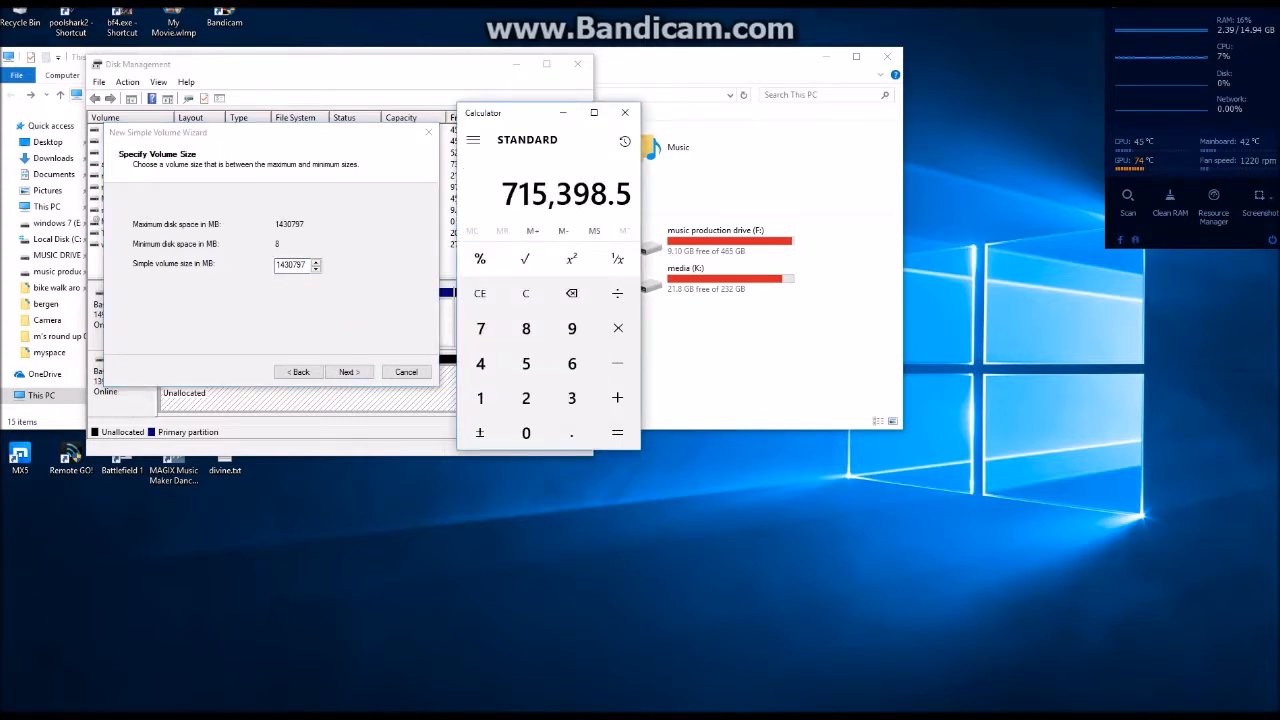
pyautogui.doubleClick(291, 265)
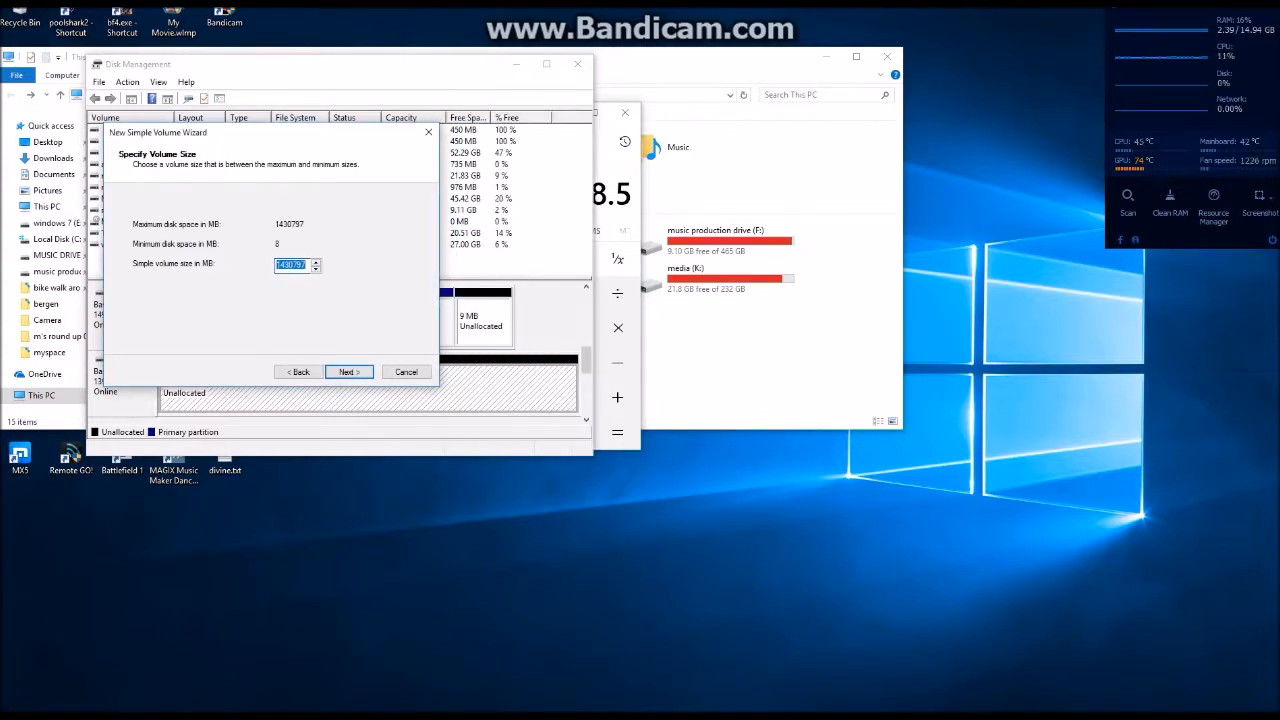
pyautogui.write('71')
pyautogui.hotkey('alt', 'Tab')
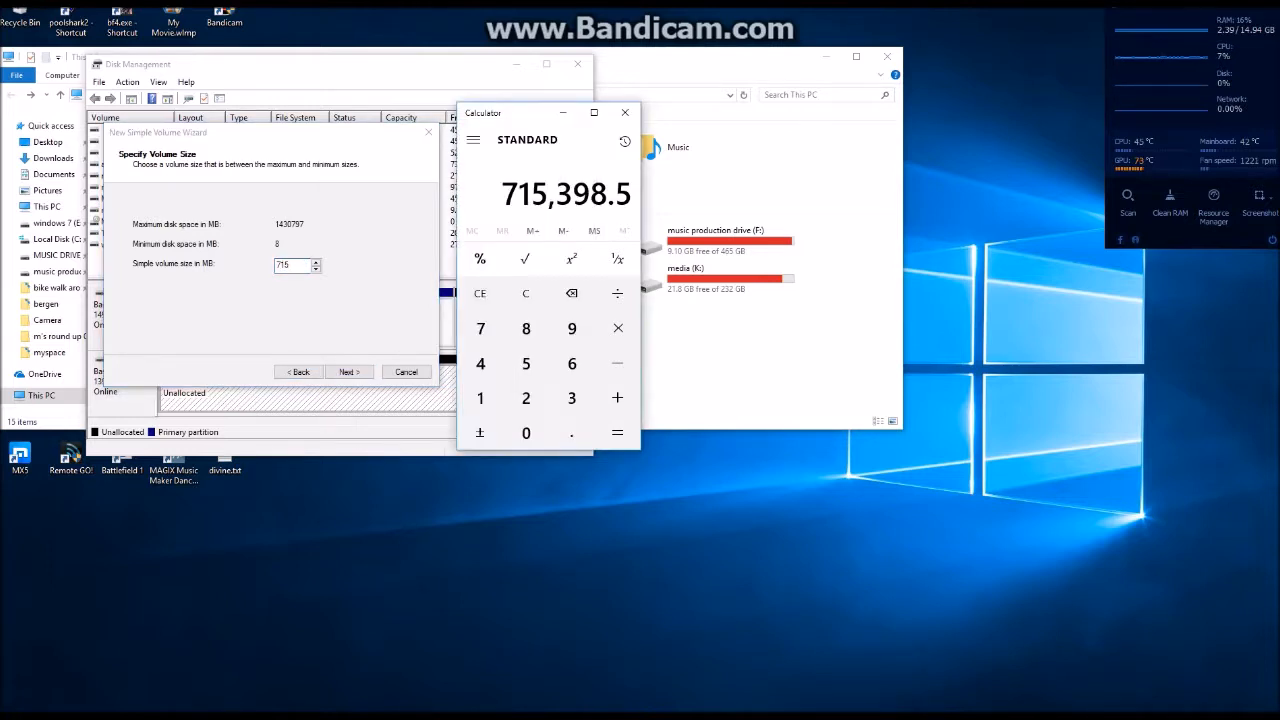
pyautogui.hotkey('alt', 'Tab')
pyautogui.write('398.')
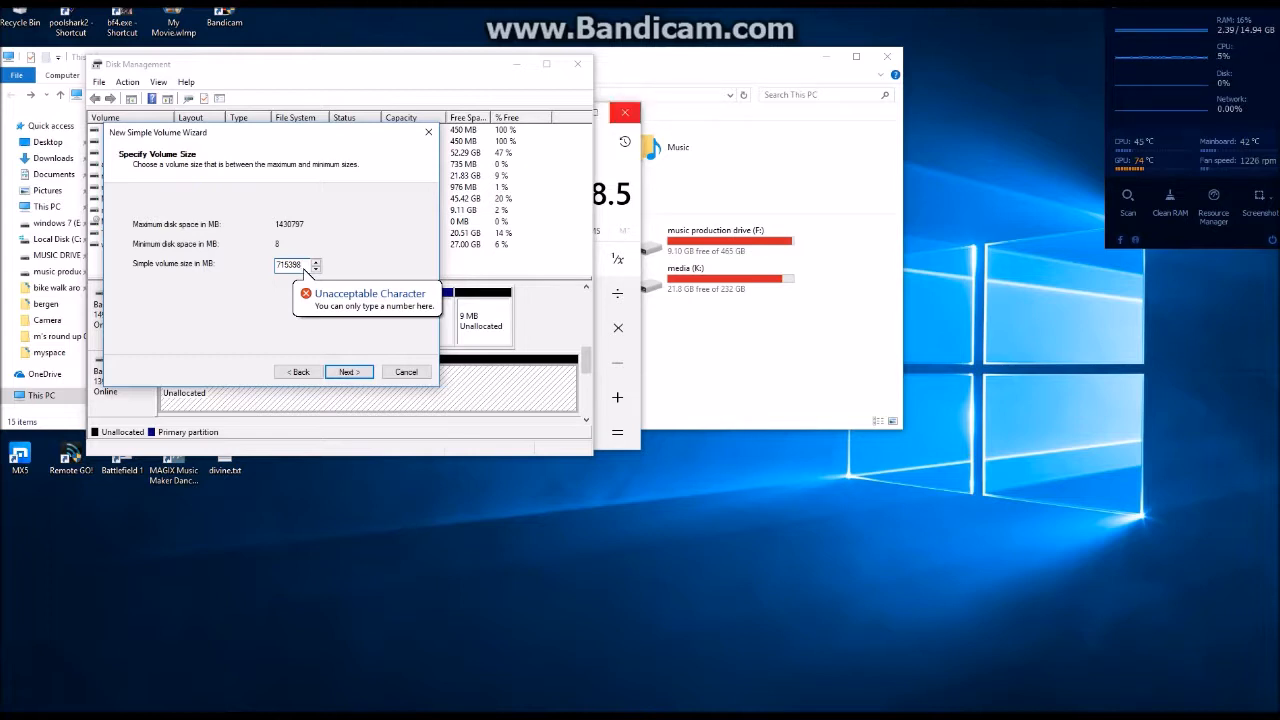
pyautogui.click(625, 113)
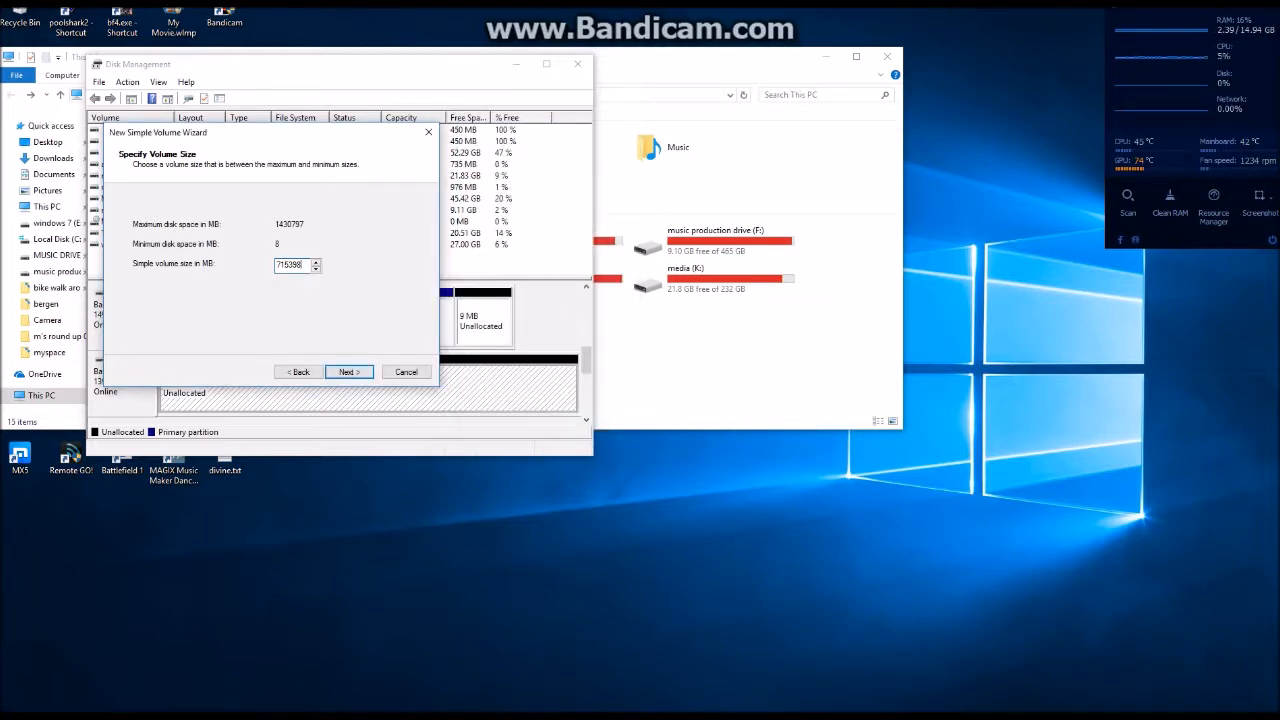
pyautogui.write('5')
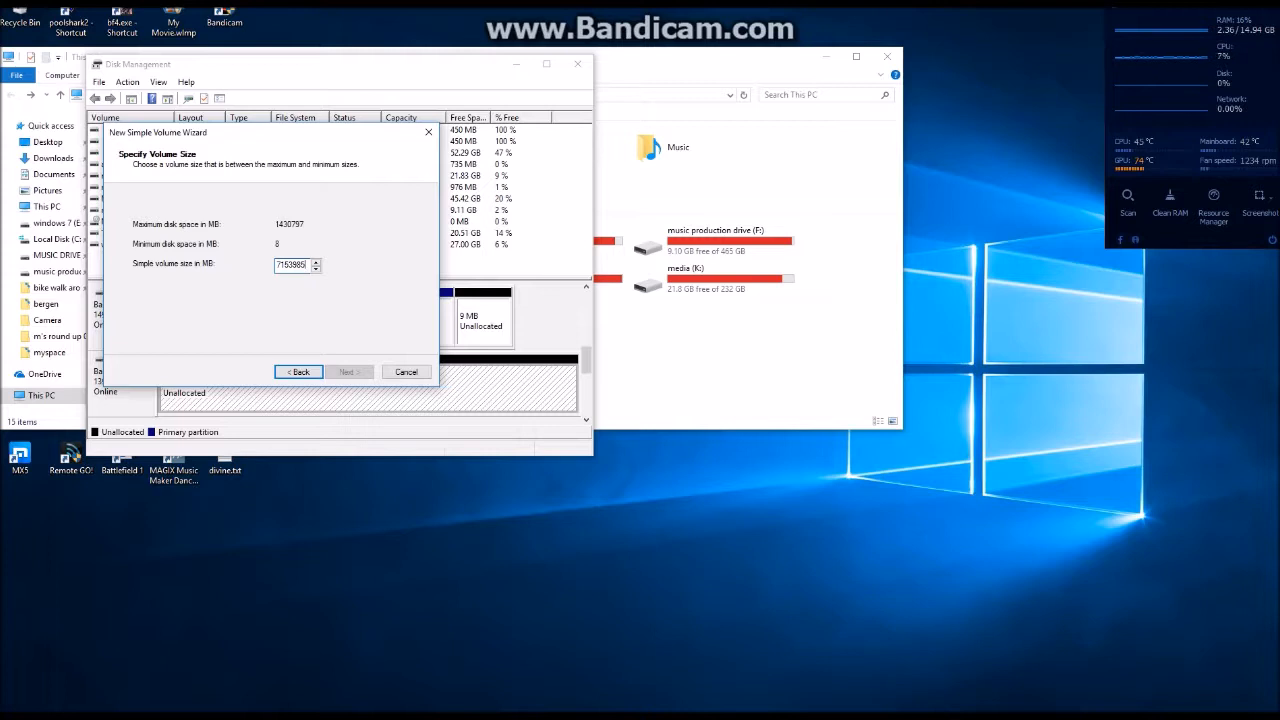
pyautogui.press('BackSpace')
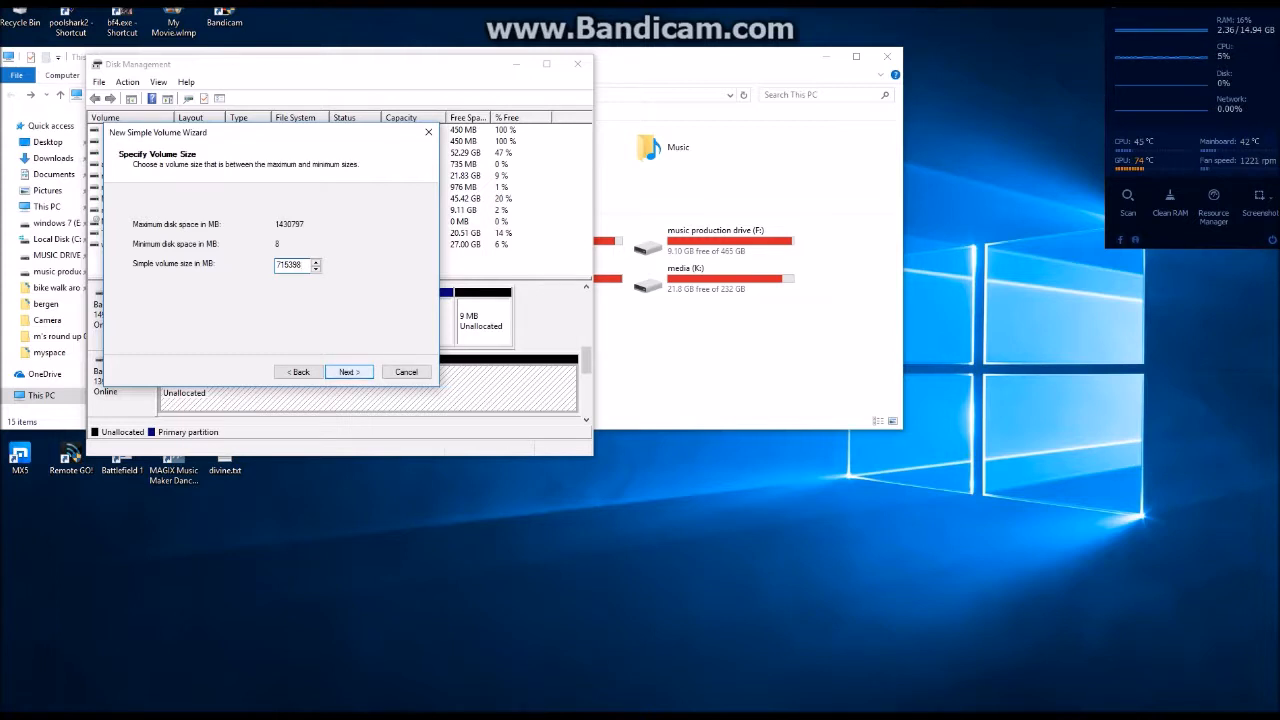
pyautogui.press('Return')
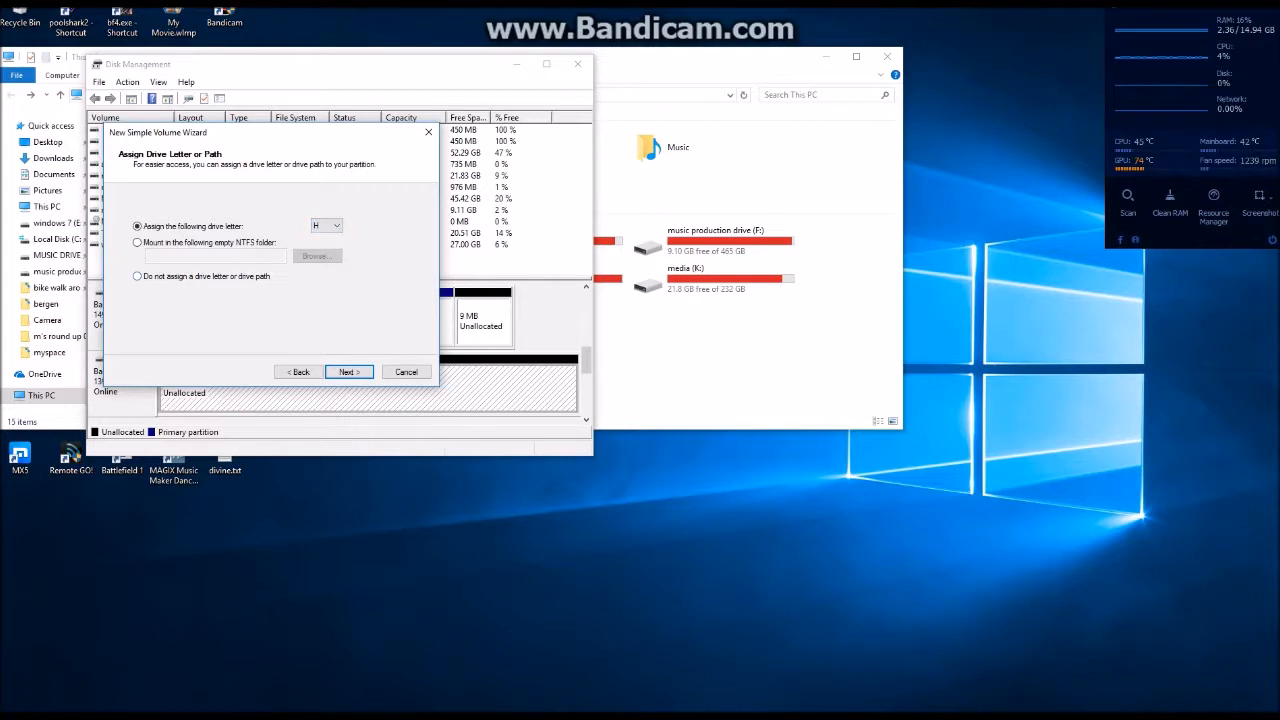
# Accept drive letter H for the new volume and keep NTFS as its file system.
pyautogui.click(348, 371)
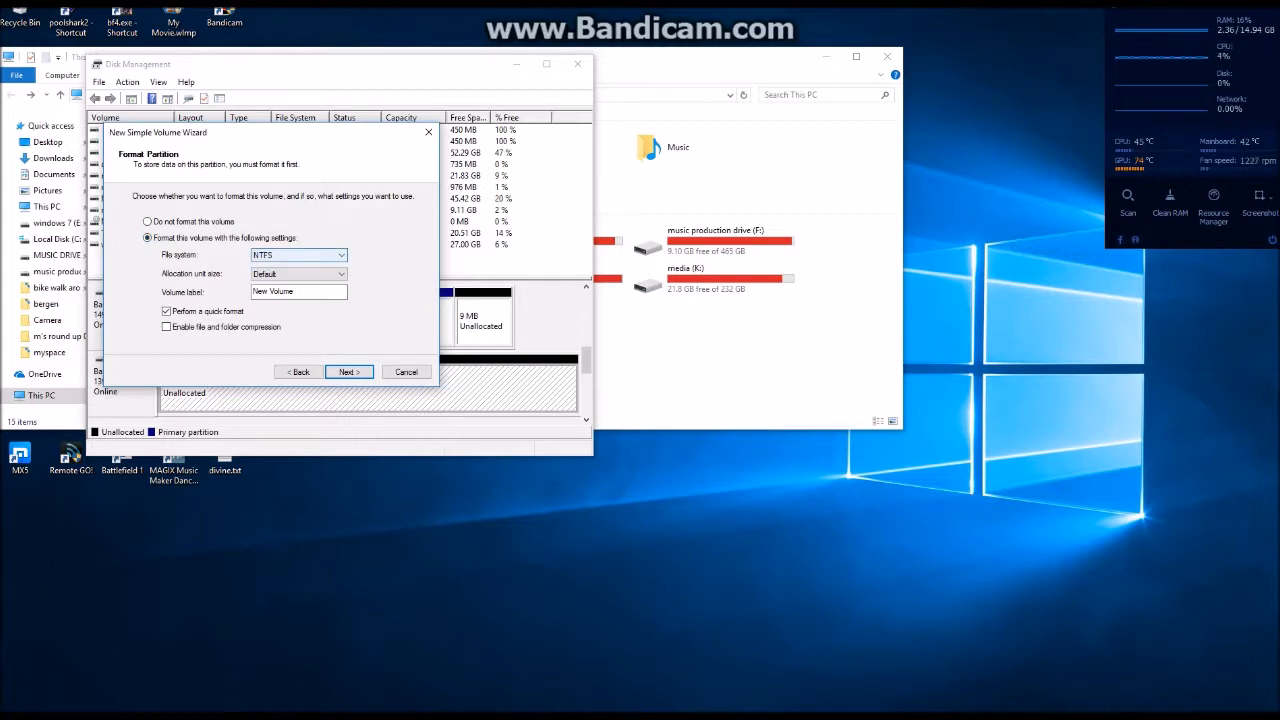
pyautogui.click(299, 255)
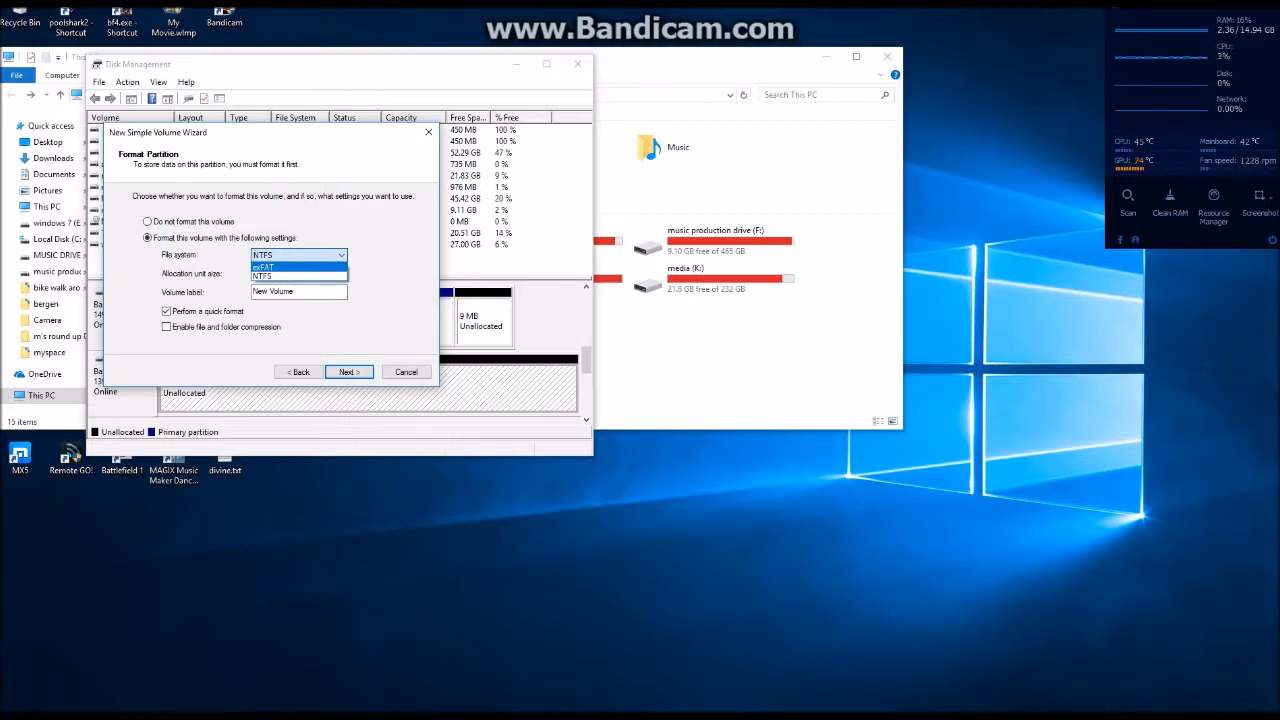
pyautogui.click(298, 276)
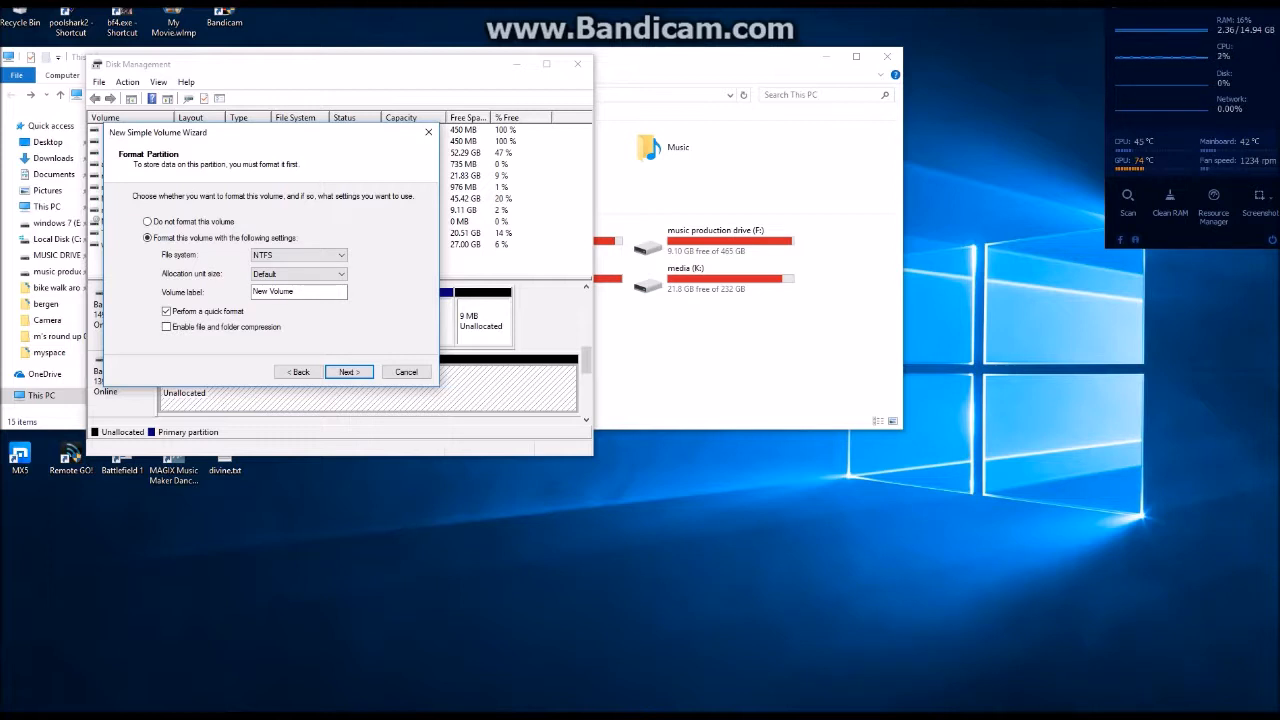
pyautogui.click(340, 255)
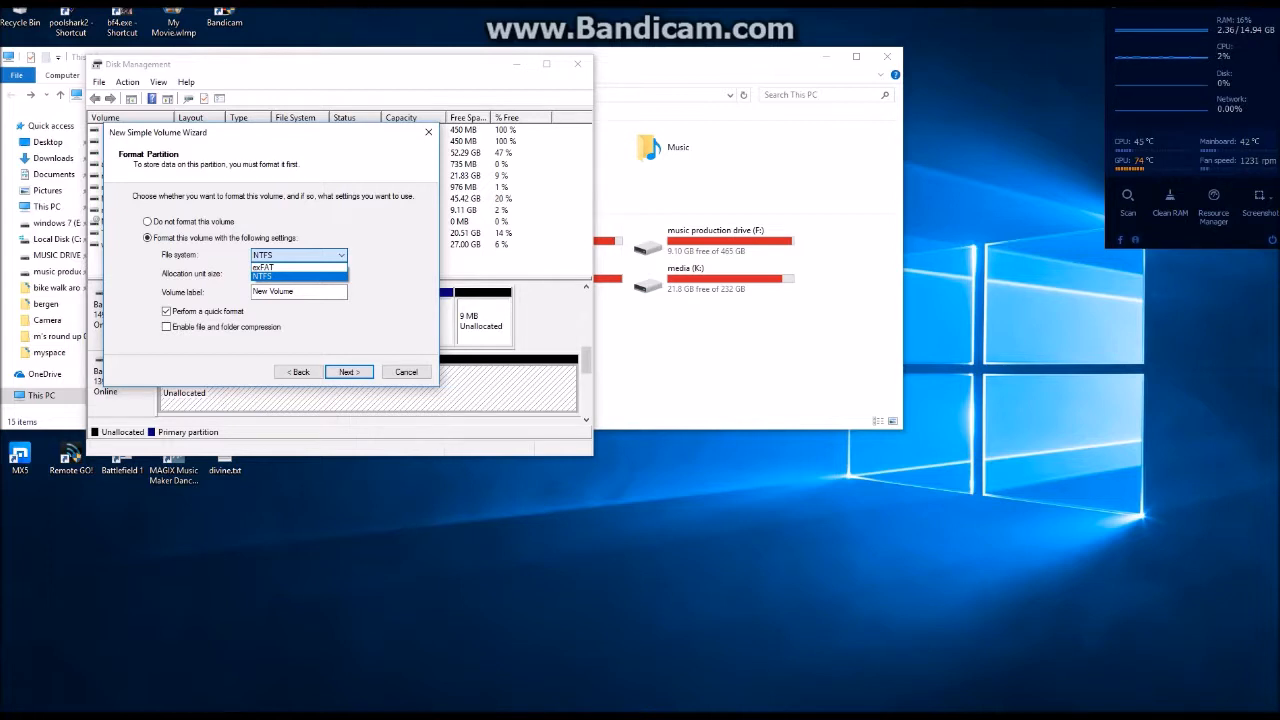
pyautogui.click(298, 276)
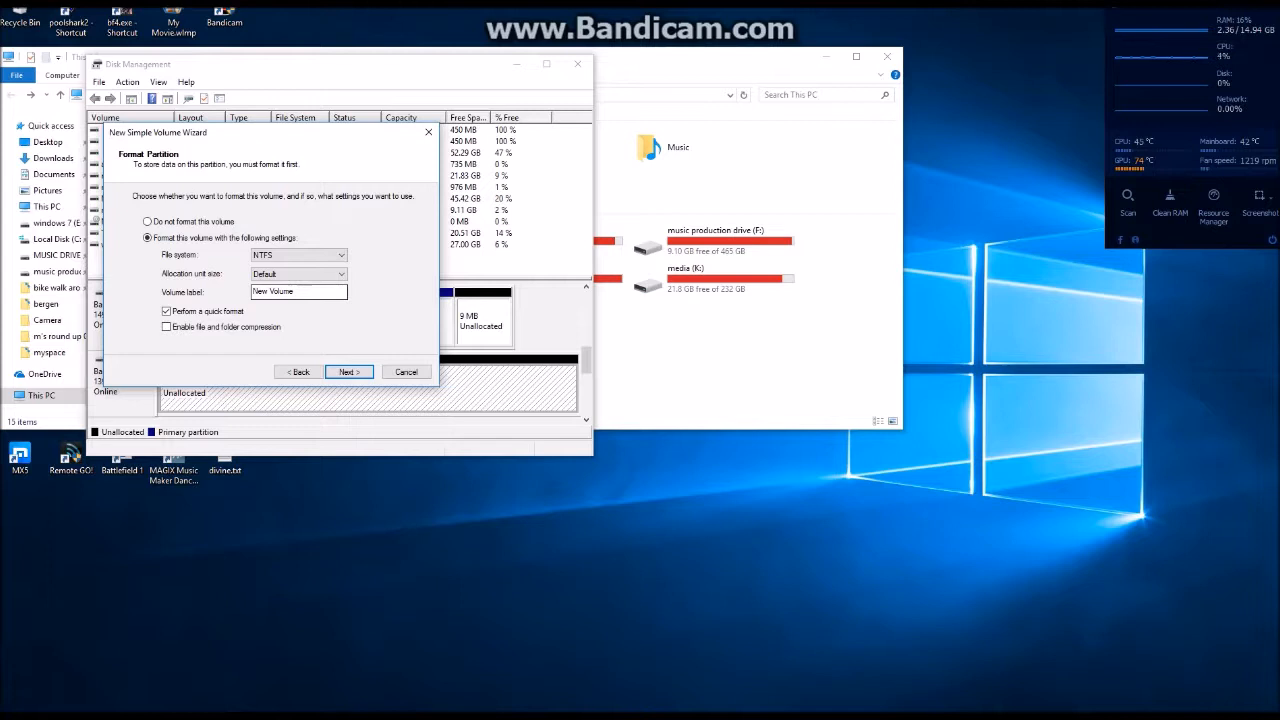
# Label the volume Movie & TV, enable file and folder compression, and continue to the wizard's summary.
pyautogui.moveTo(297, 292); pyautogui.dragTo(250, 292)
pyautogui.write('Movie & TV')
pyautogui.click(166, 327)
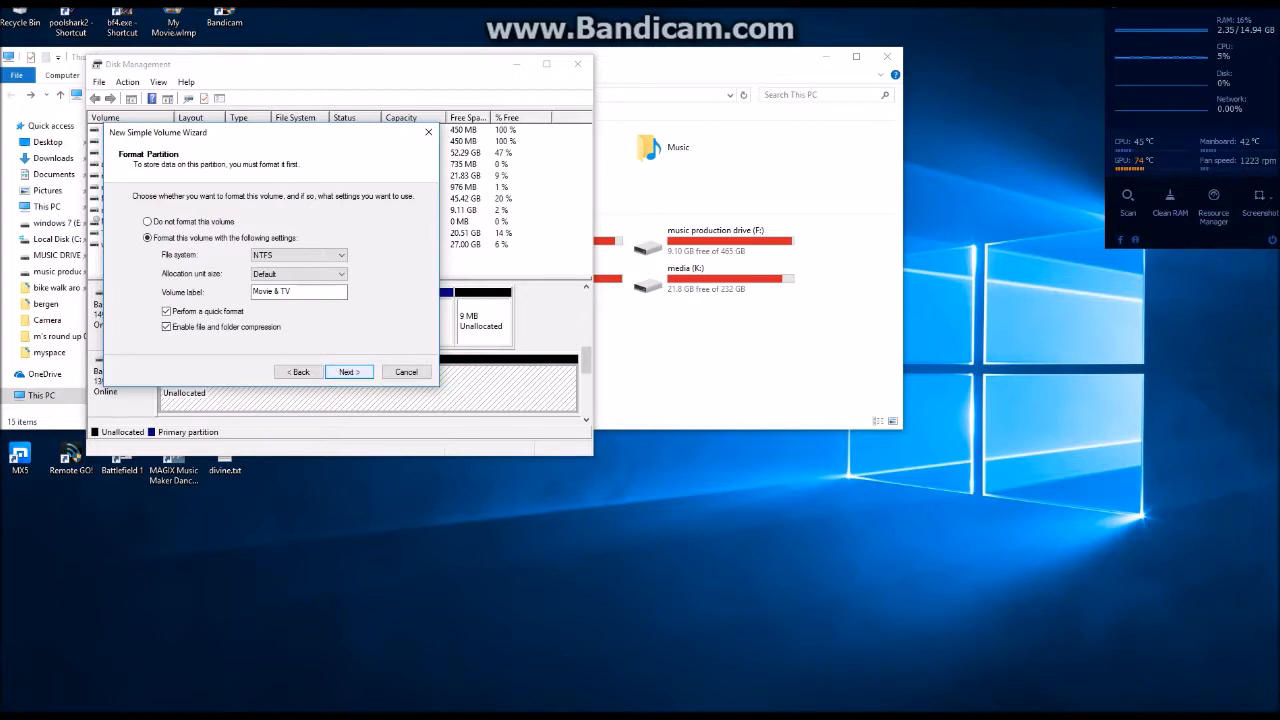
pyautogui.press('Return')
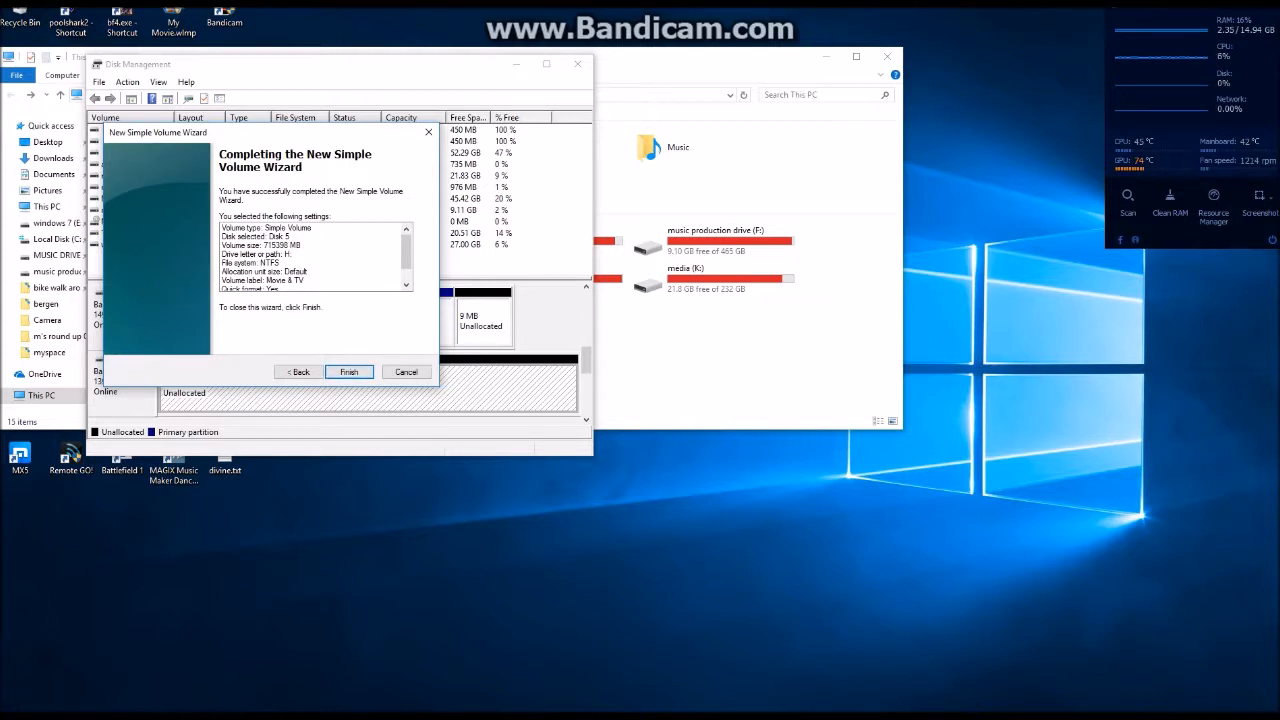
# Review the summary of the Movie & TV volume settings and finish creating the volume.
pyautogui.scroll(-1, 313, 256)
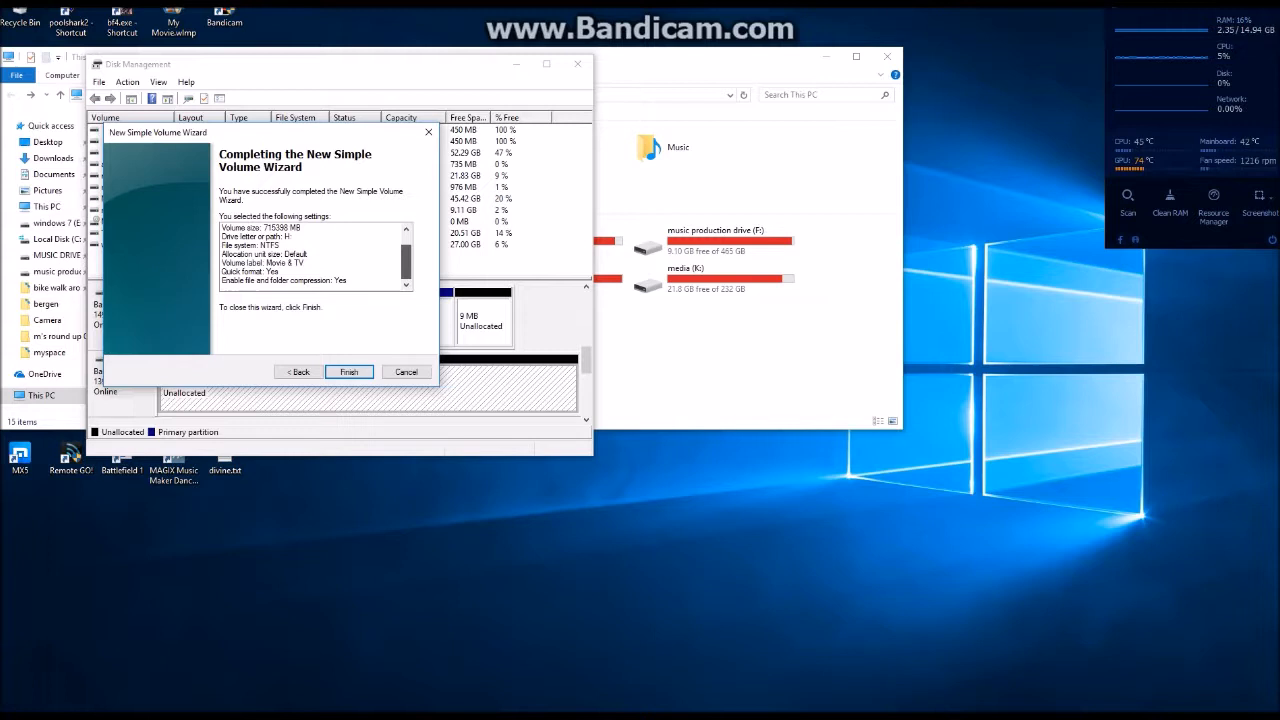
pyautogui.scroll(1, 313, 256)
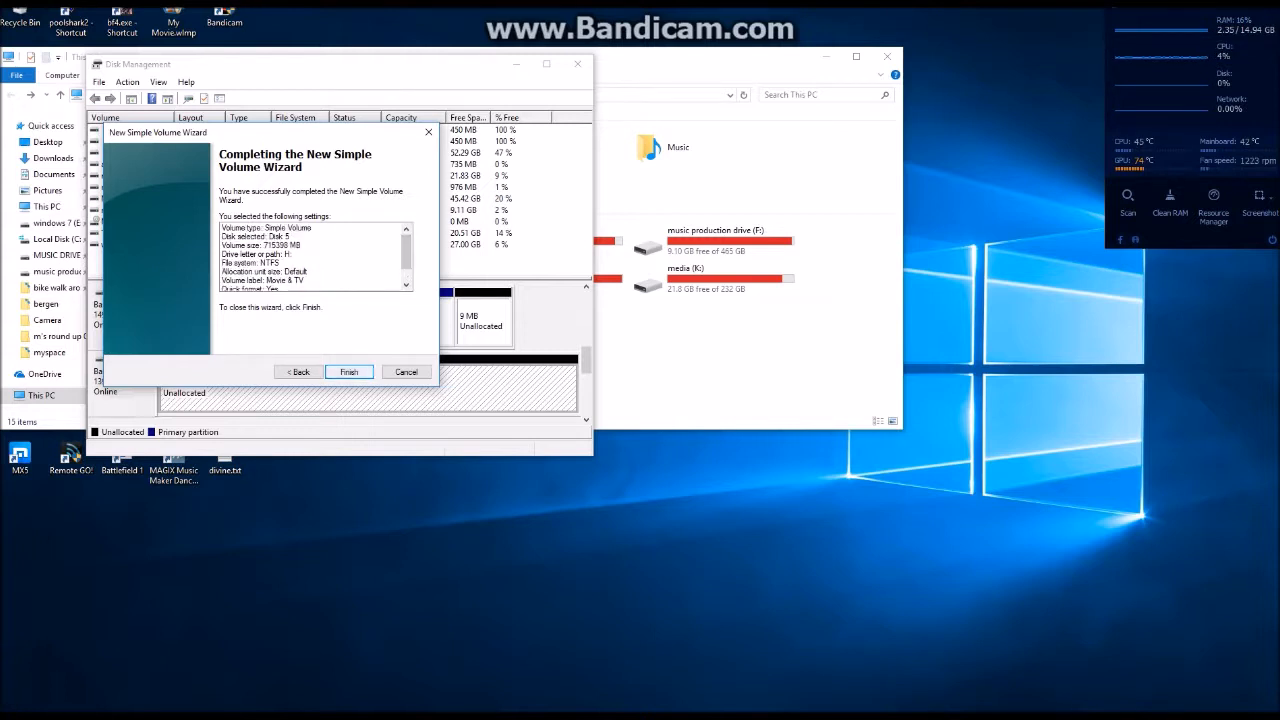
pyautogui.press('Return')
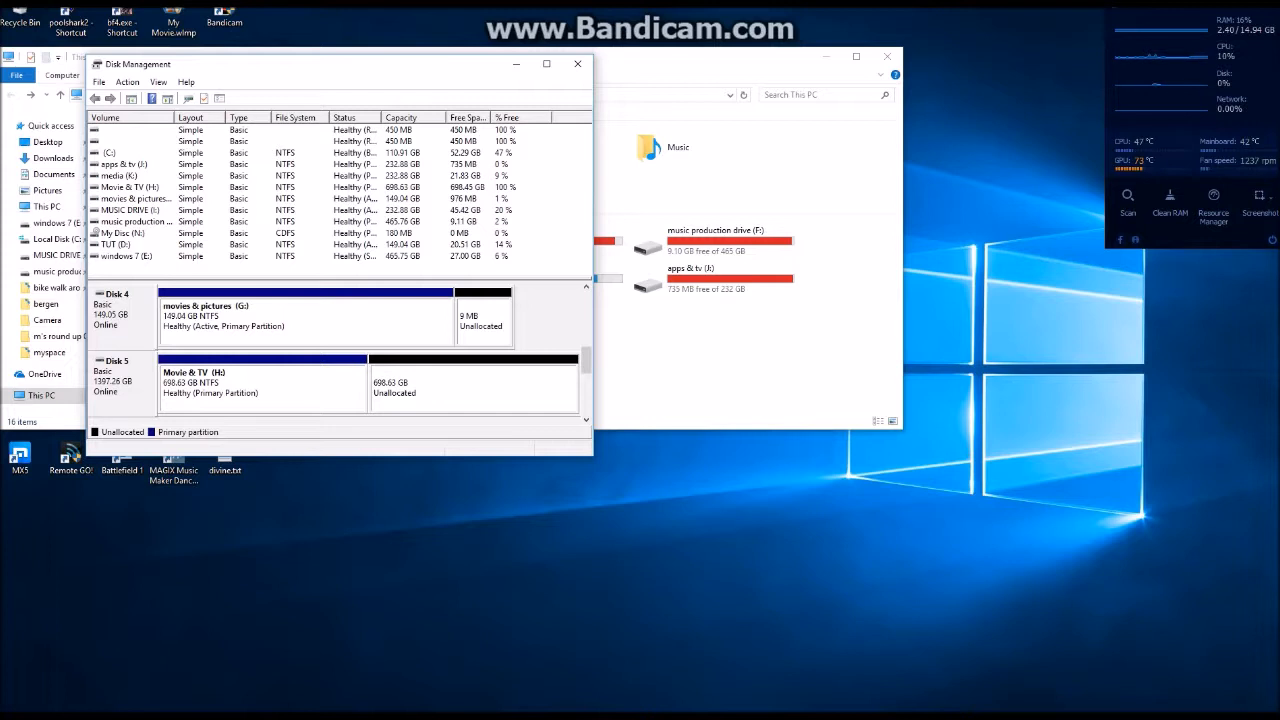
# Start a new simple volume in Disk 5's remaining unallocated space, accepting the full 715398 MB size and drive letter L.
pyautogui.click(473, 388)
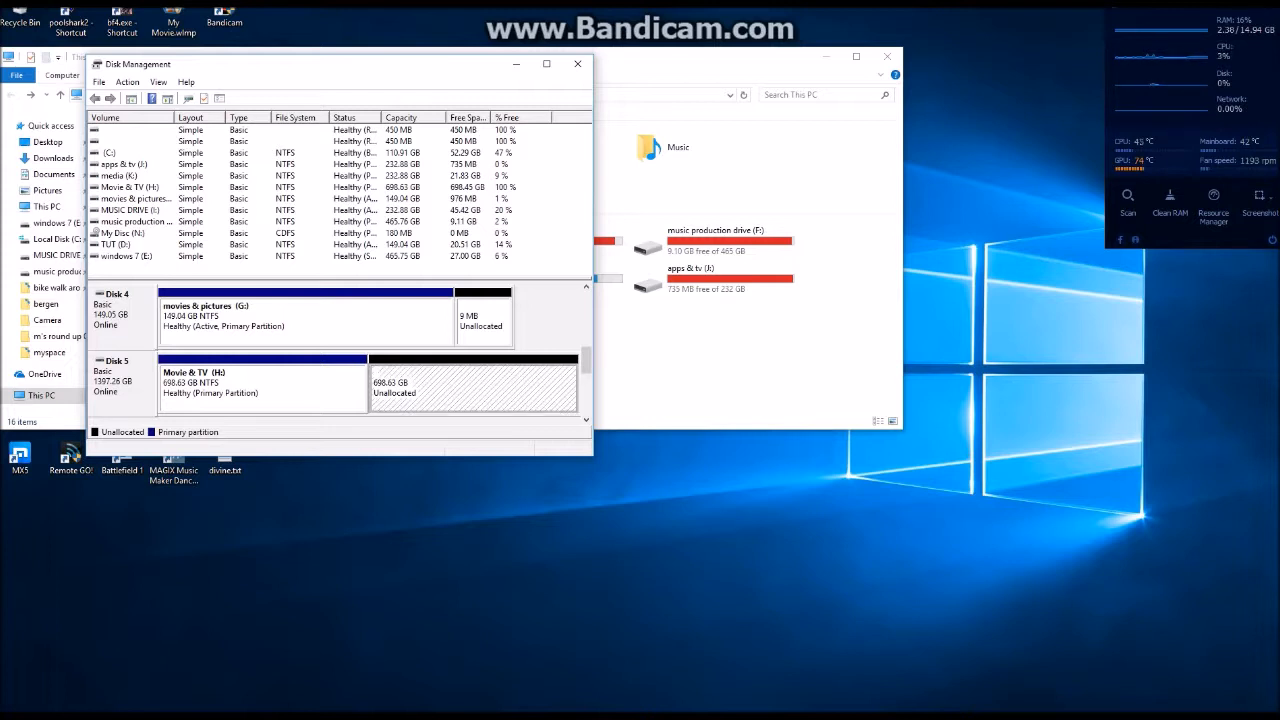
pyautogui.rightClick(430, 373)
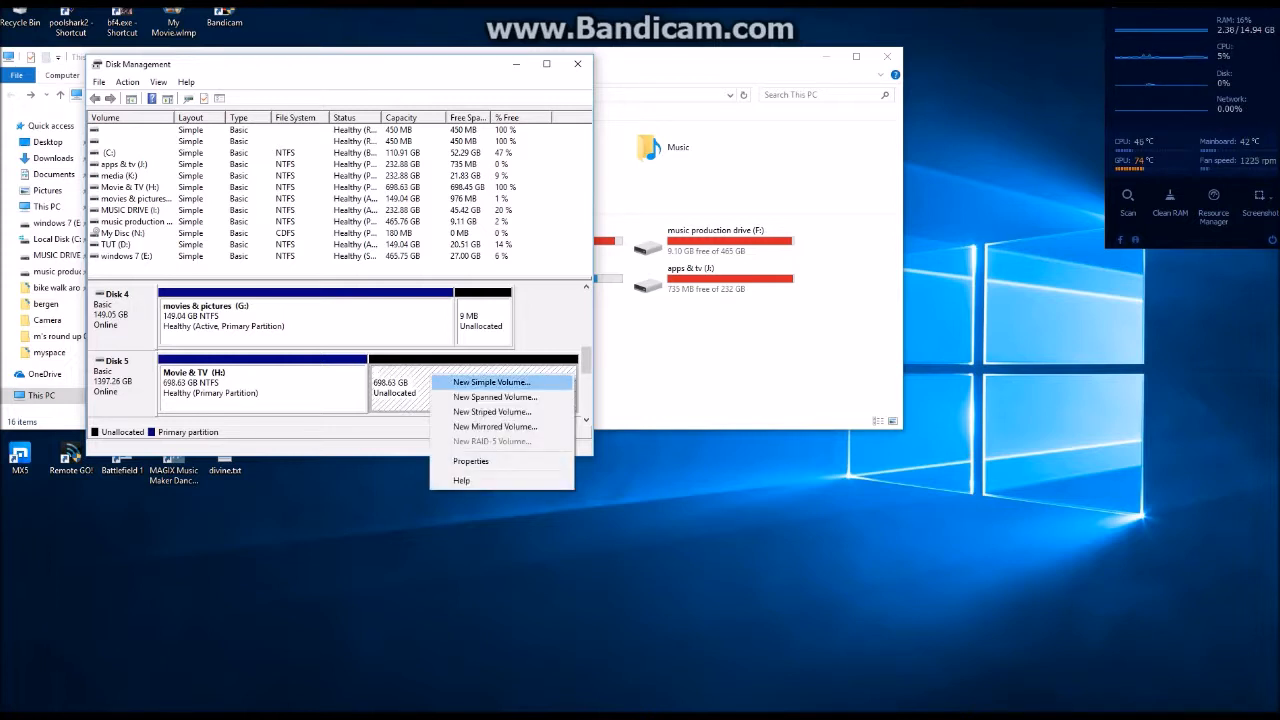
pyautogui.press('Return')
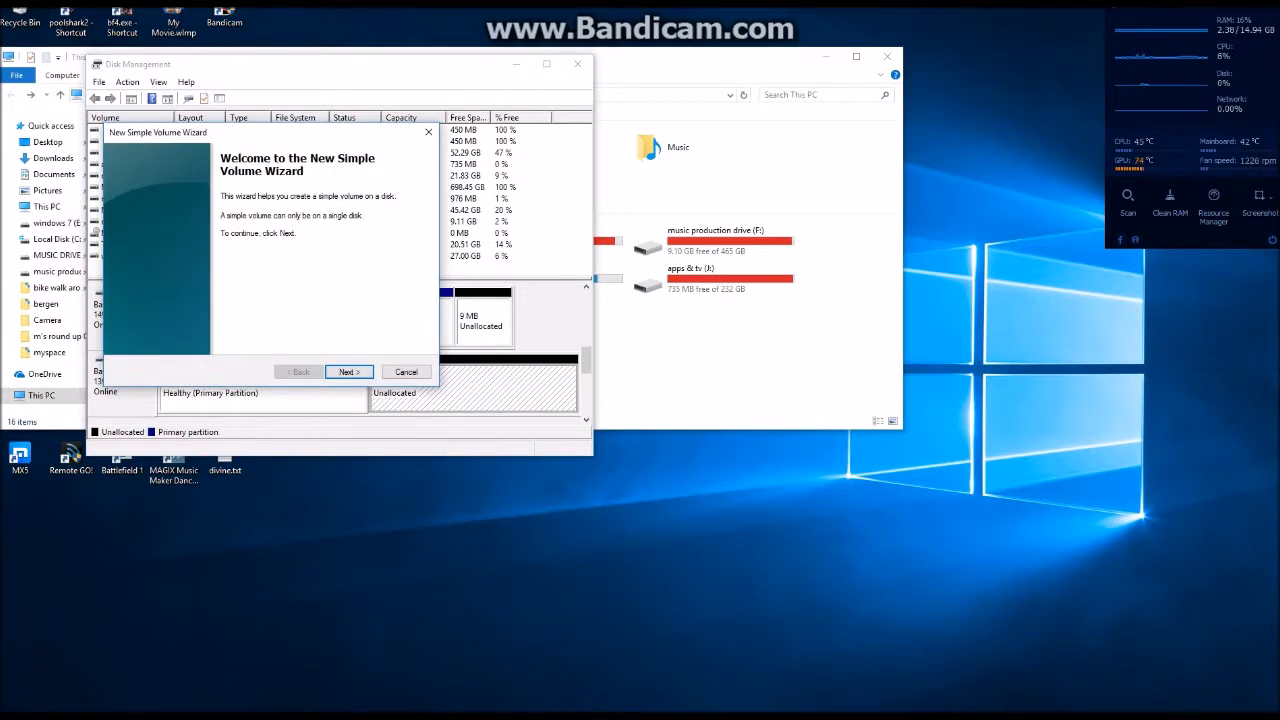
pyautogui.press('Return')
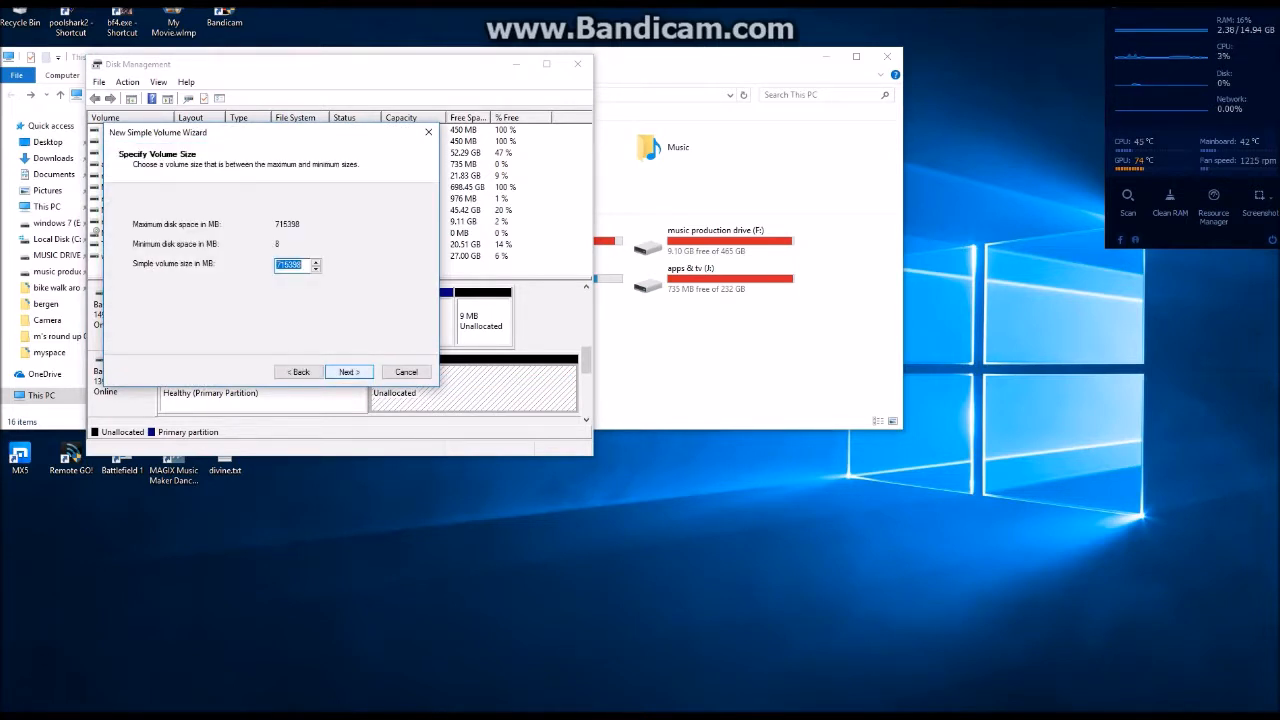
pyautogui.press('Return')
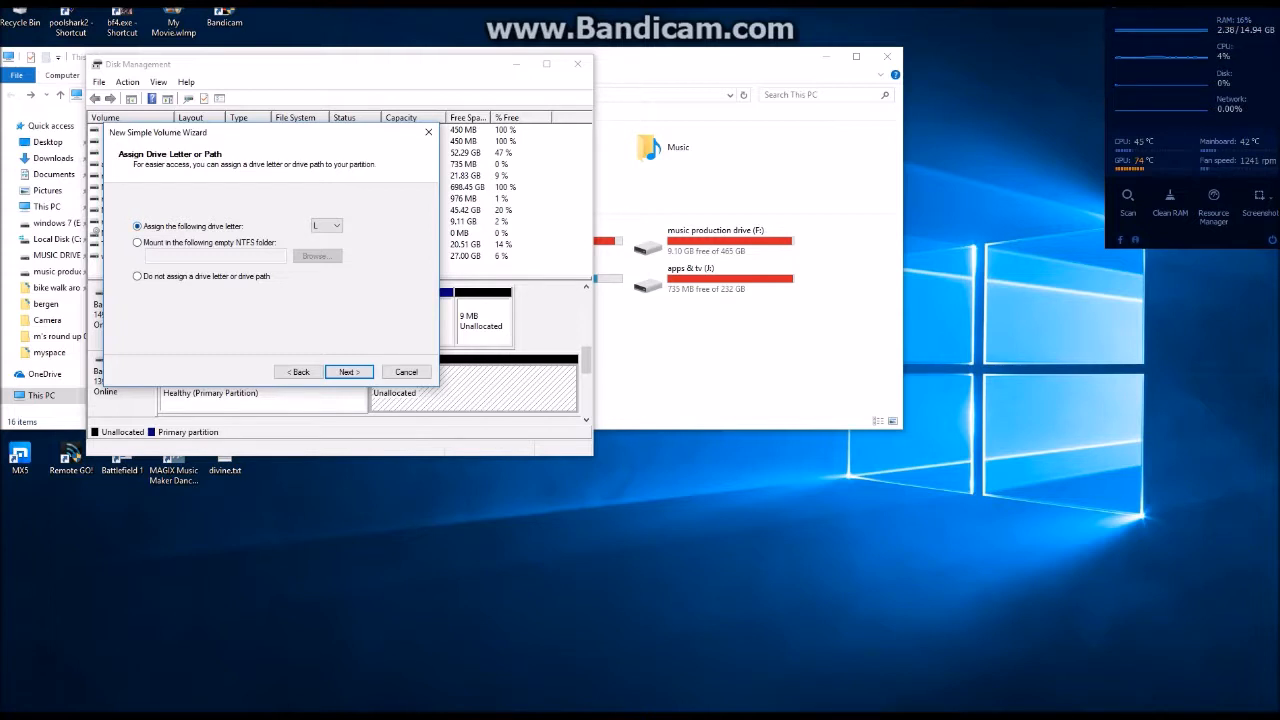
pyautogui.press('Return')
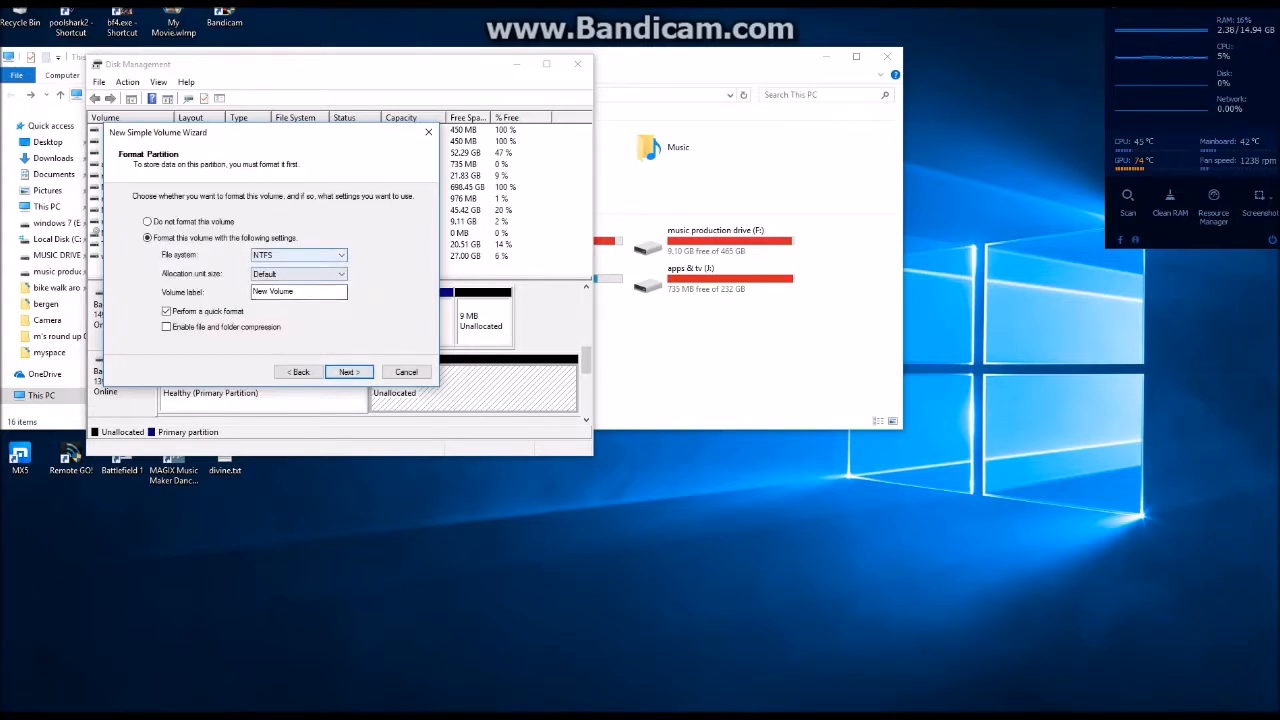
# Label the volume Games & Other with file and folder compression enabled, and finish creating it.
pyautogui.moveTo(304, 292); pyautogui.dragTo(252, 292)
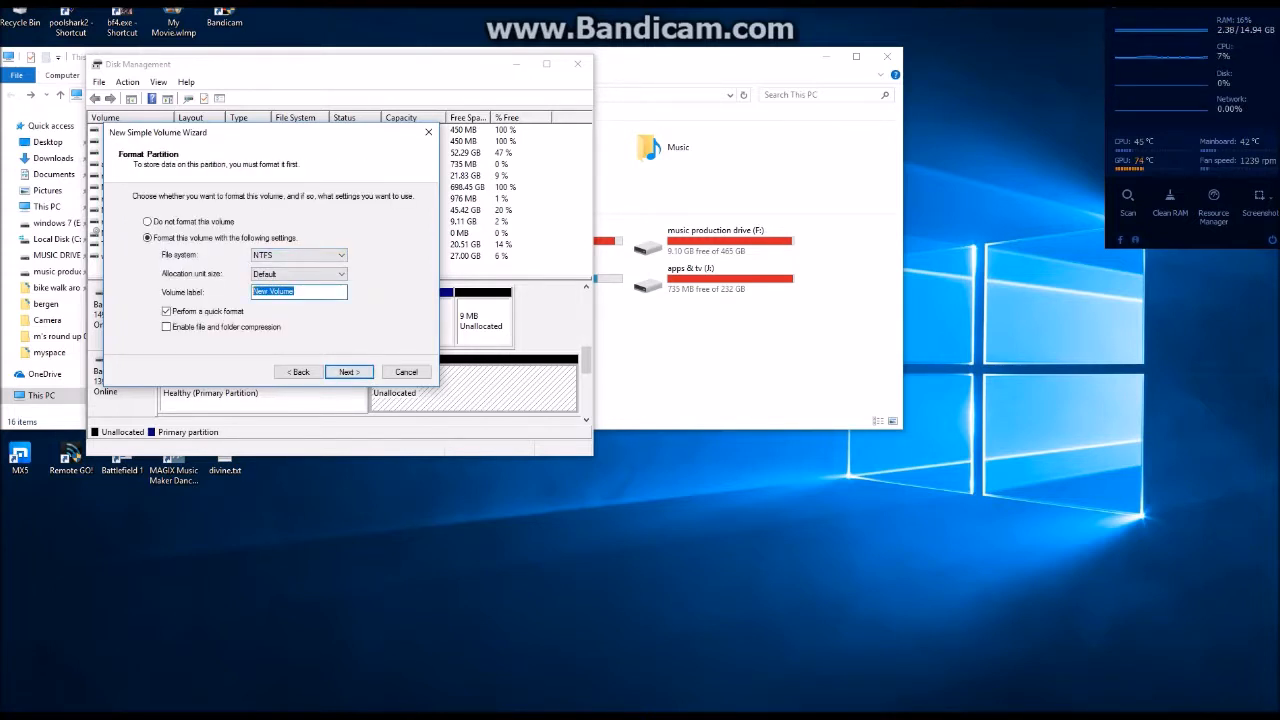
pyautogui.write('Games & othe')
pyautogui.click(283, 291)
pyautogui.press('BackSpace')
pyautogui.write('O')
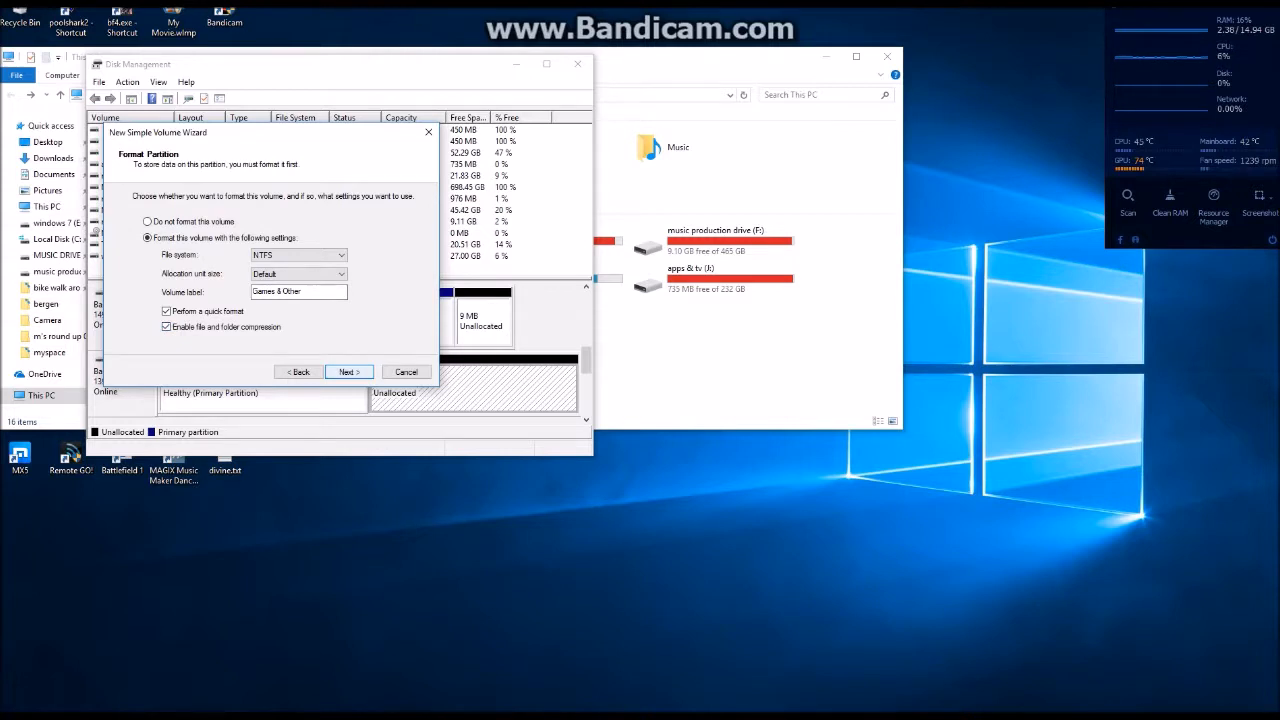
pyautogui.press('Return')
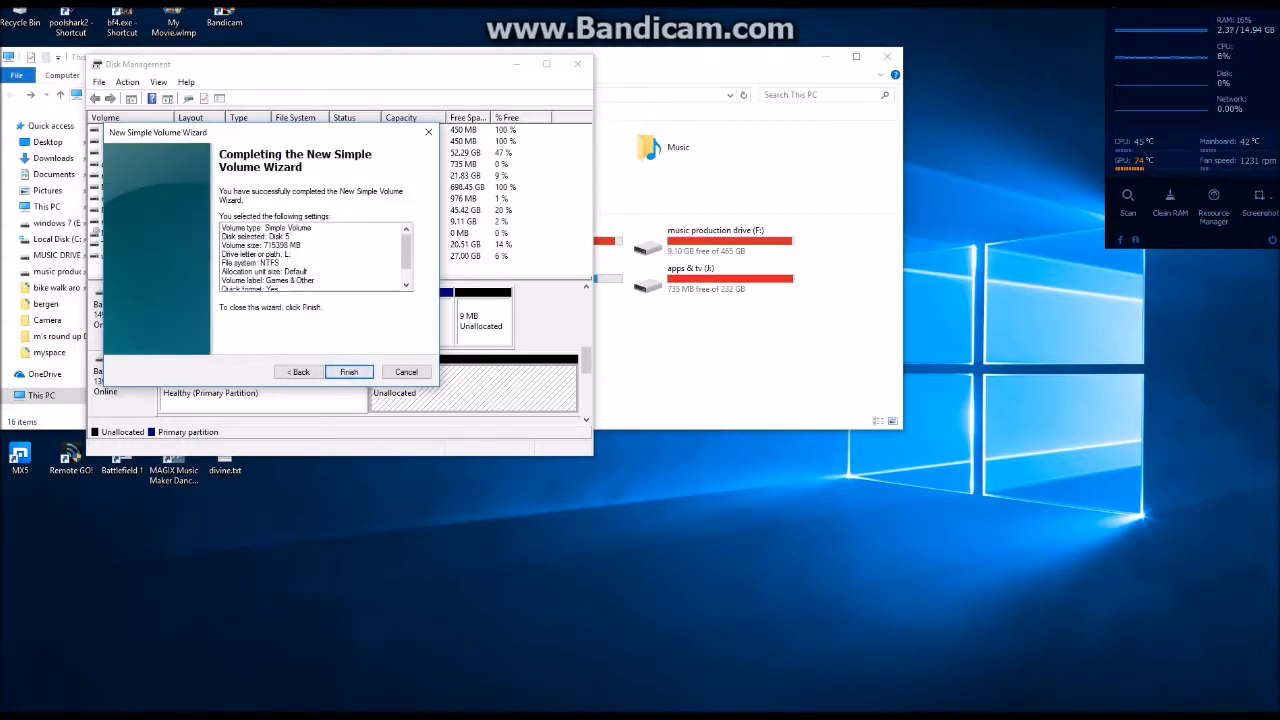
pyautogui.moveTo(406, 252); pyautogui.dragTo(406, 265)
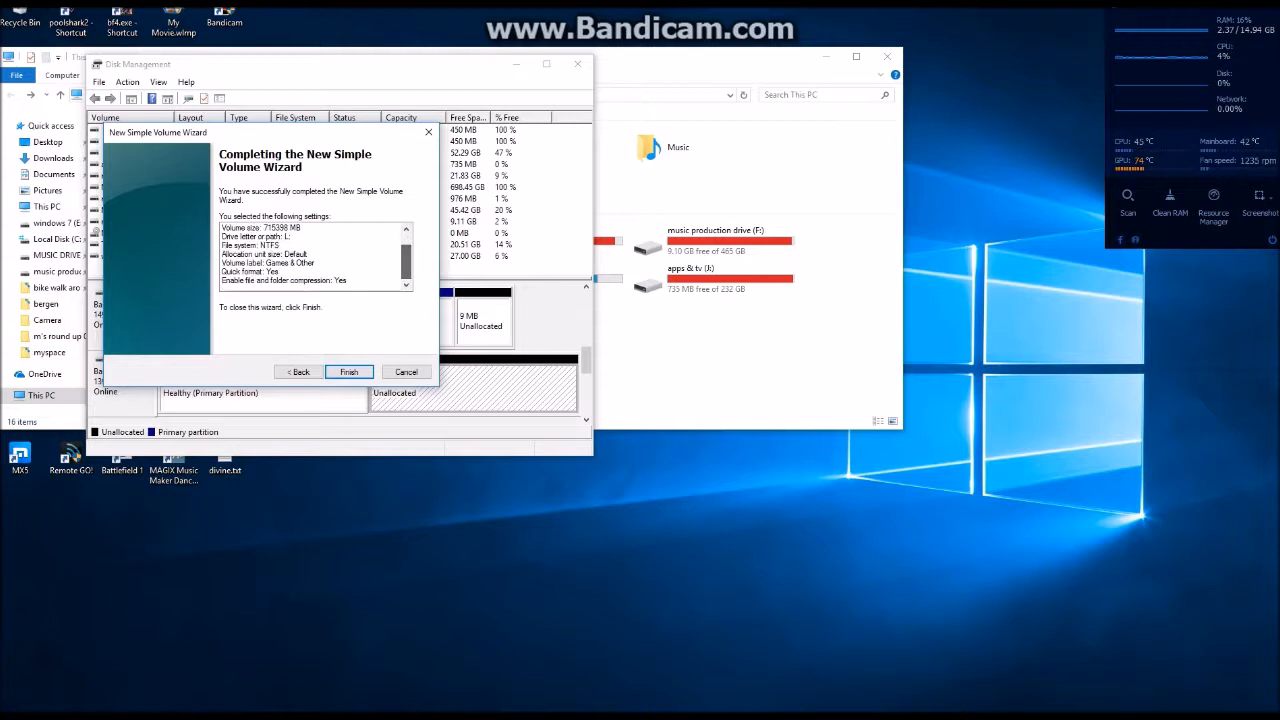
pyautogui.press('Return')
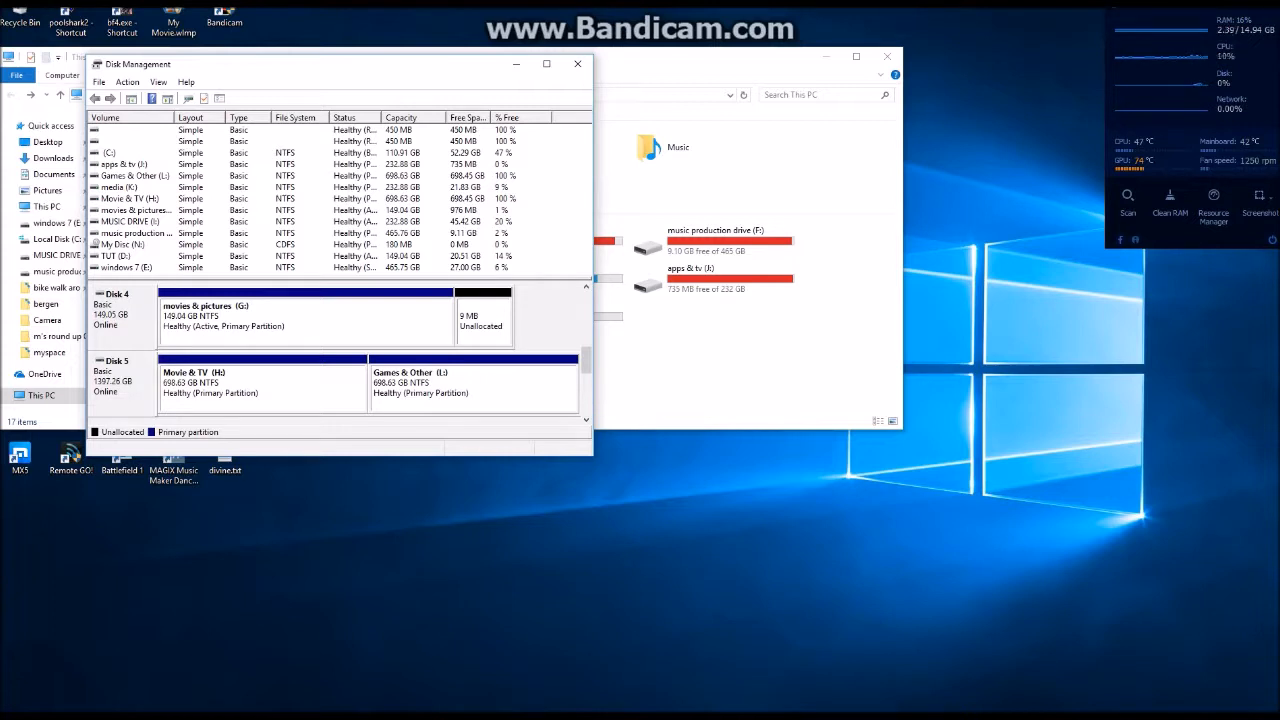
# Check the list of drives in the This PC window and return to Disk Management.
pyautogui.hotkey('alt', 'Tab')
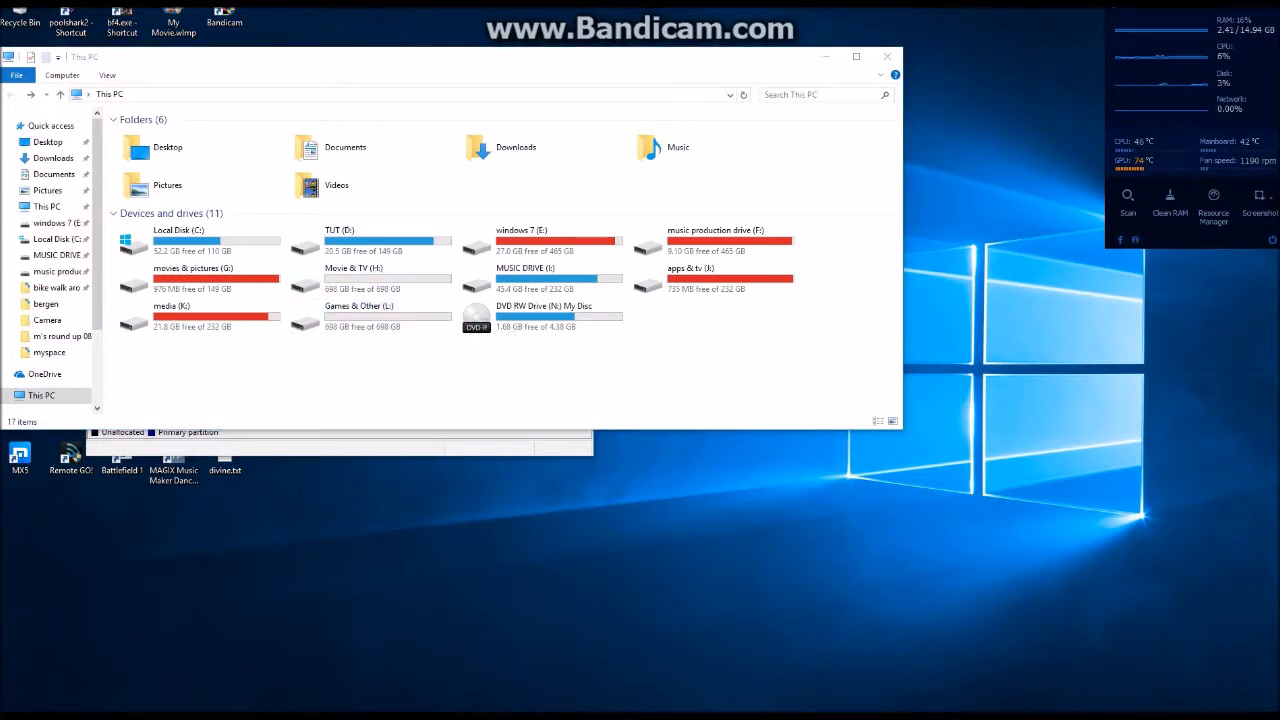
pyautogui.hotkey('alt', 'Tab')
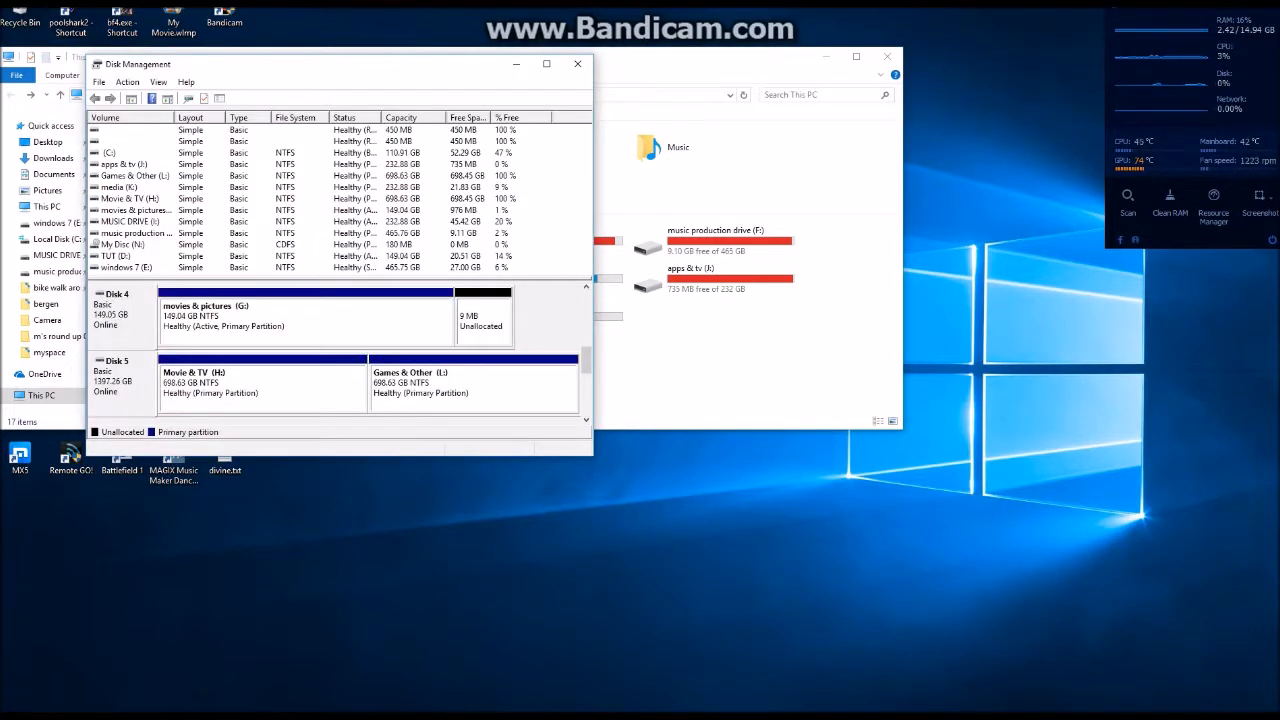
# Examine the available volume actions for the Movie & TV (H:) and Games & Other (L:) partitions on Disk 5.
pyautogui.rightClick(331, 377)
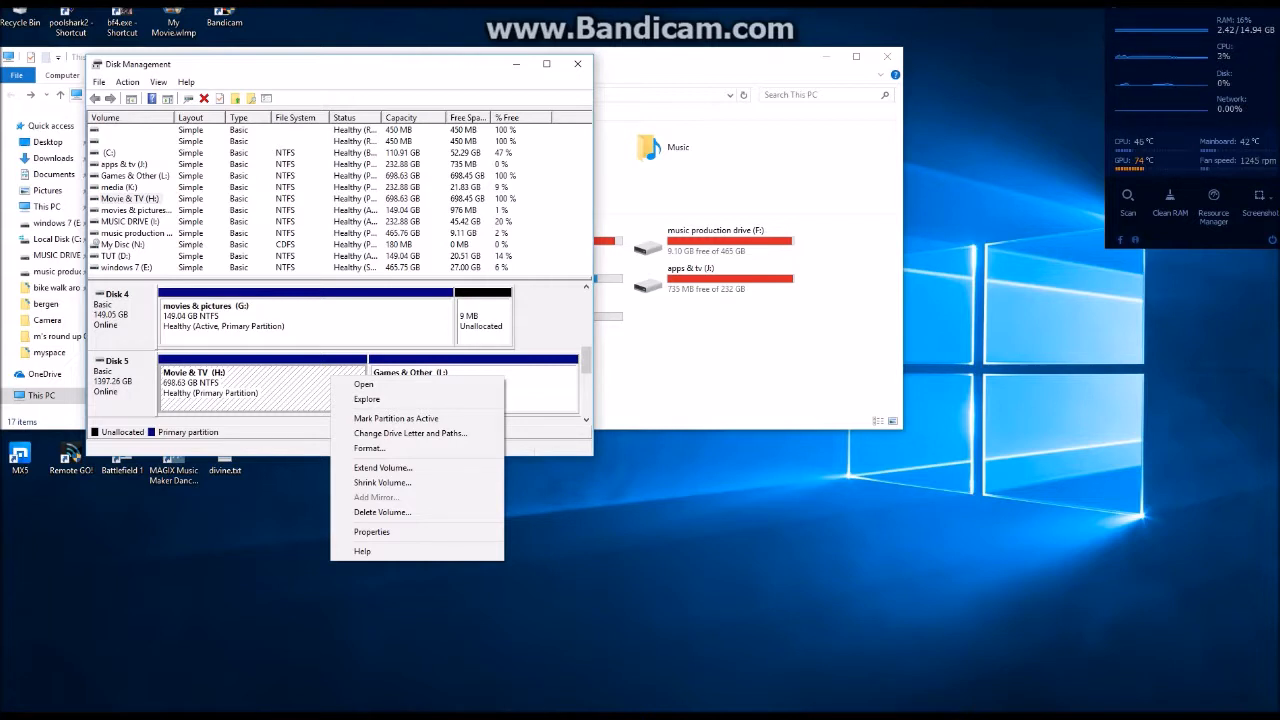
pyautogui.press('Down')
pyautogui.press('Down')
pyautogui.press('Down')
pyautogui.press('Down')
pyautogui.press('Down')
pyautogui.press('Down')
pyautogui.press('Down')
pyautogui.press('Down')
pyautogui.click(540, 391)
pyautogui.rightClick(496, 384)
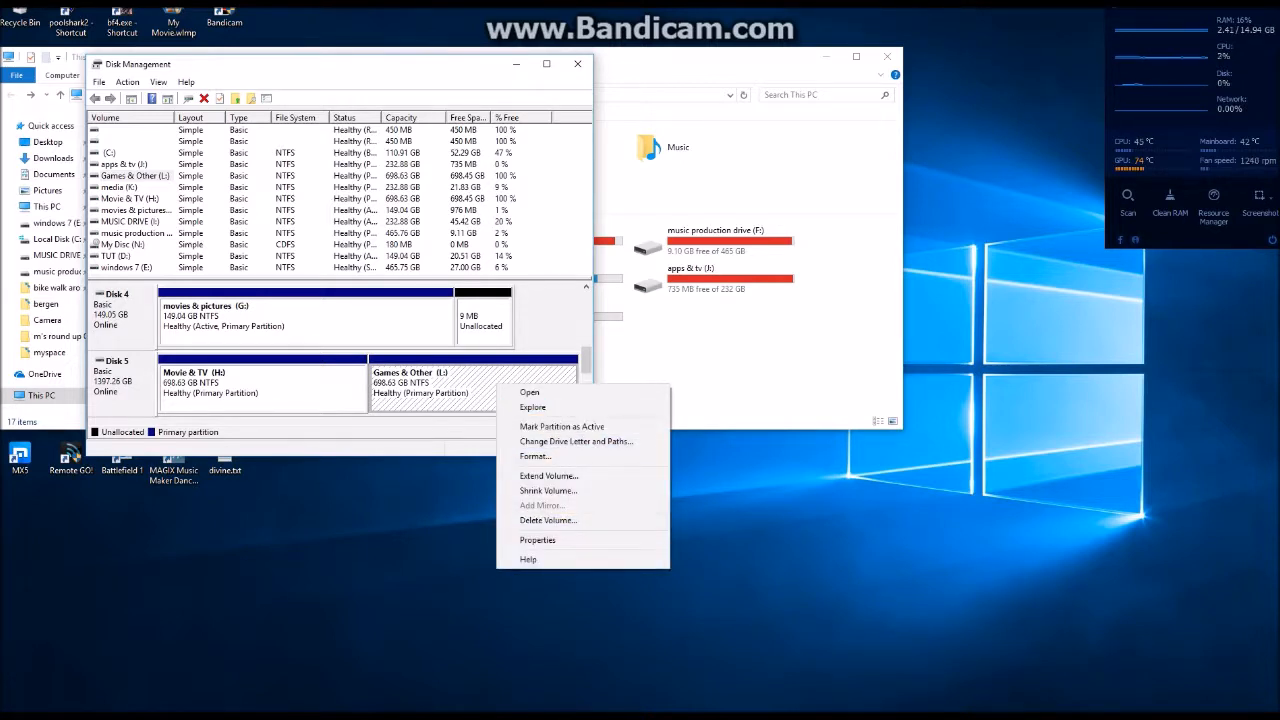
pyautogui.click(351, 380)
pyautogui.rightClick(351, 380)
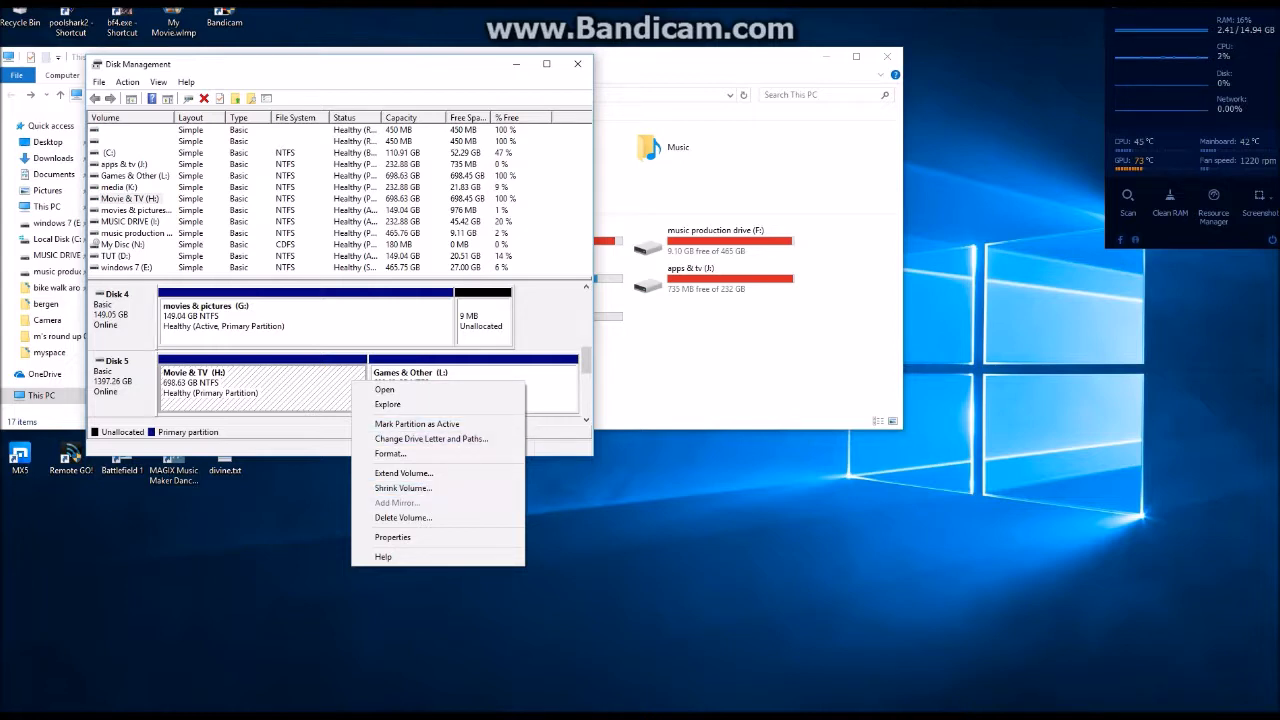
# Open the Extend Volume Wizard for the movies & pictures (G:) volume, view its disk selection page, and cancel it.
pyautogui.rightClick(385, 318)
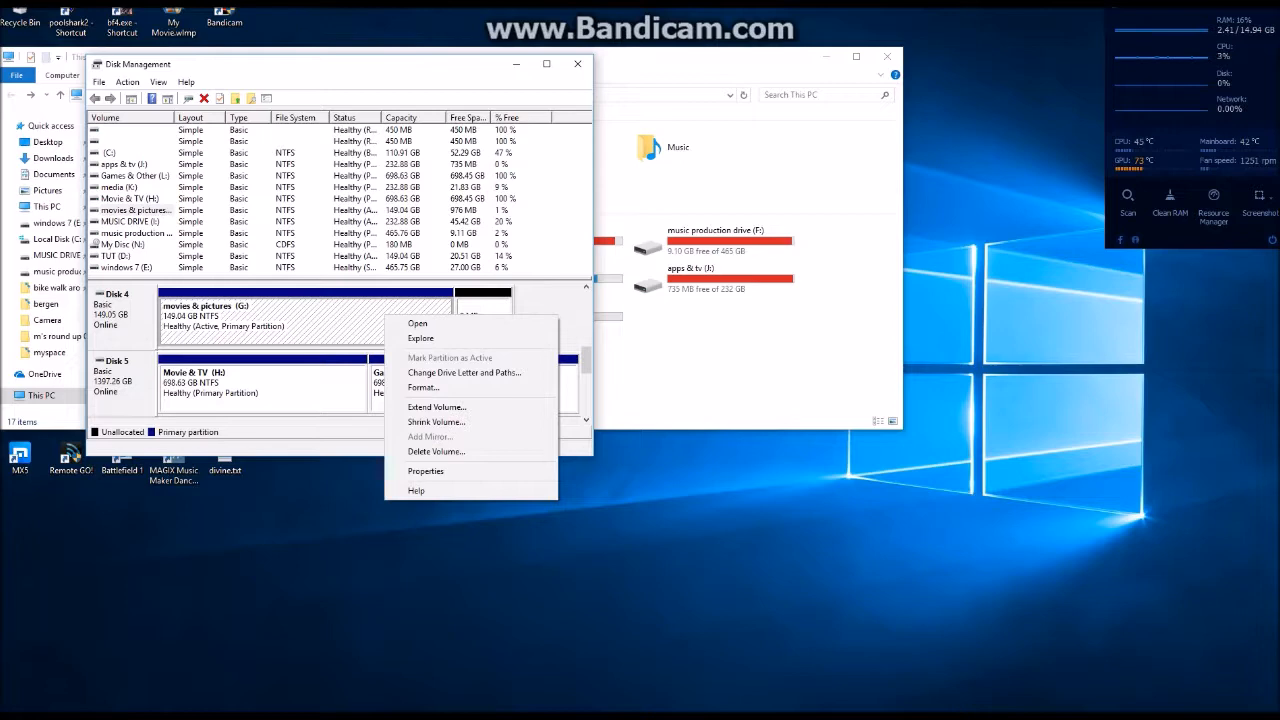
pyautogui.click(436, 407)
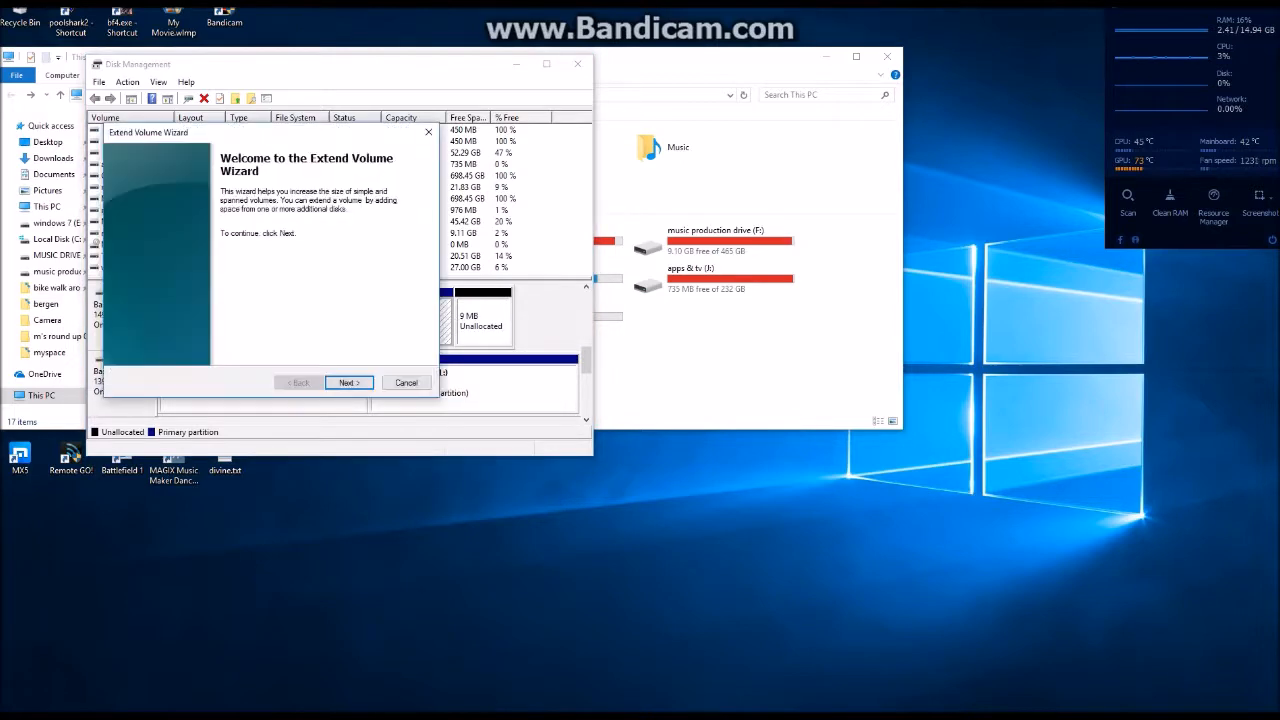
pyautogui.press('Return')
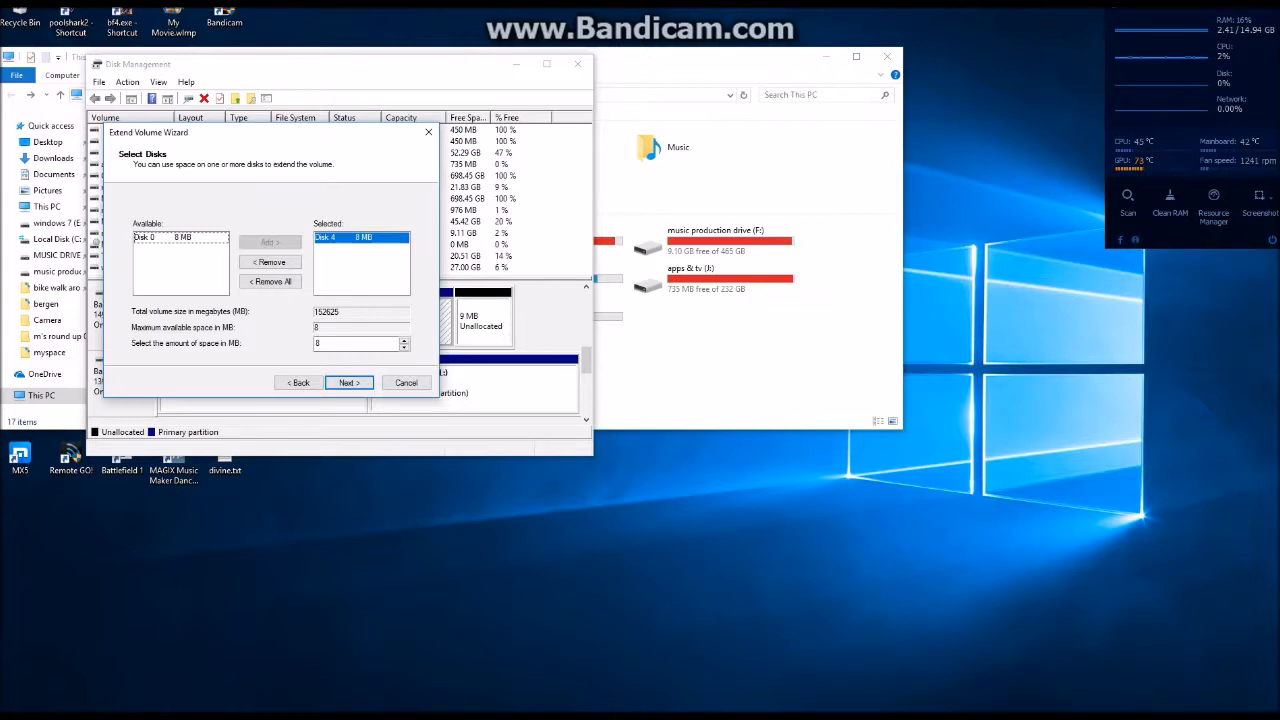
pyautogui.moveTo(268, 133)
pyautogui.mouseDown()
pyautogui.moveTo(270, 155)
pyautogui.moveTo(271, 123)
pyautogui.mouseUp()
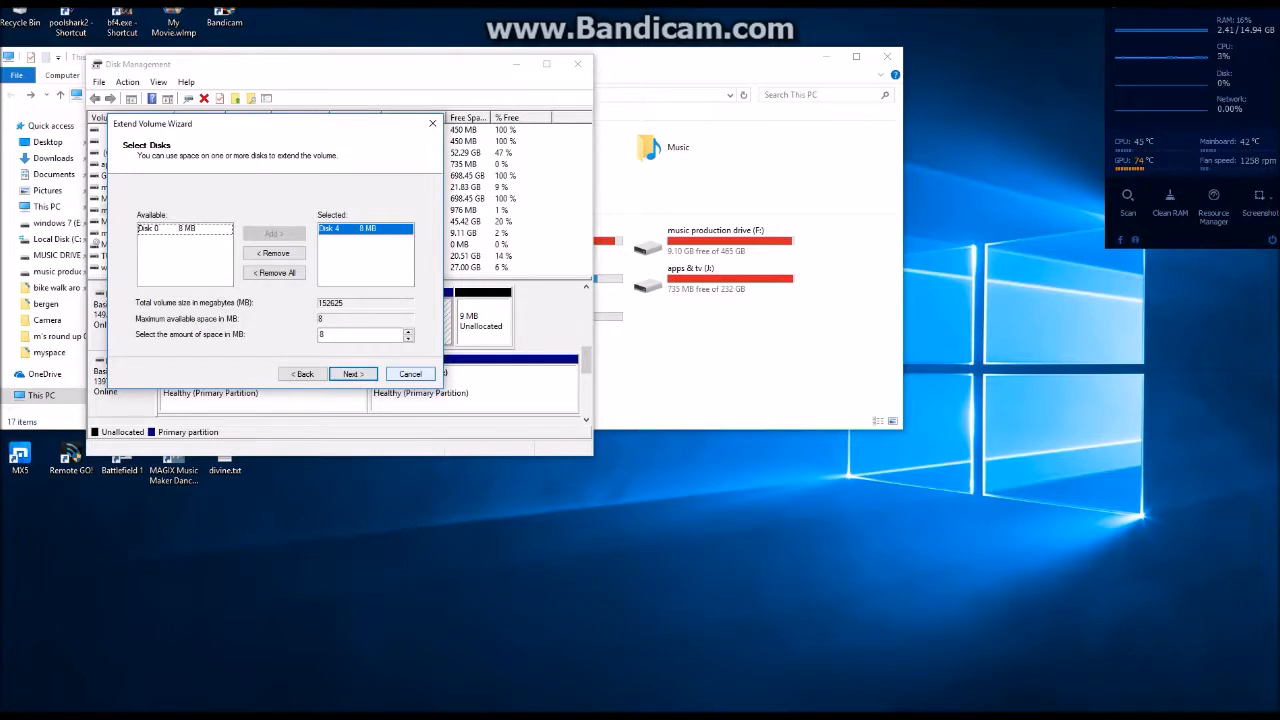
pyautogui.click(410, 373)
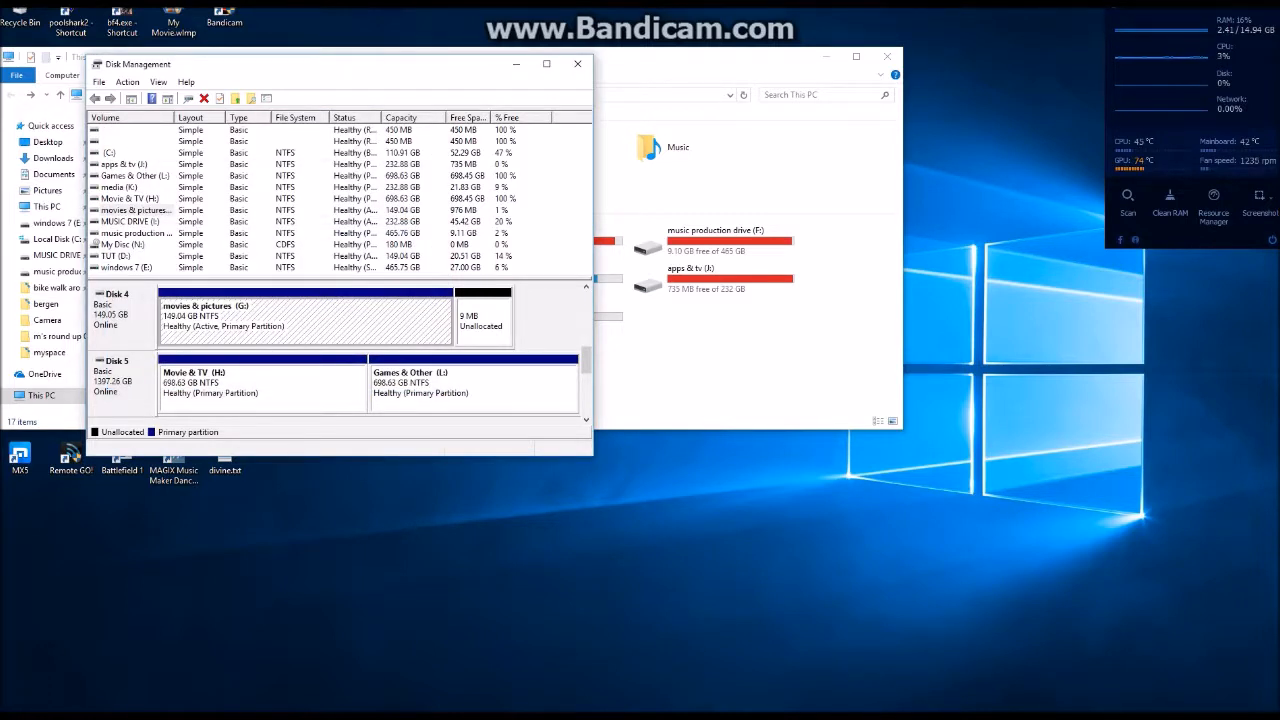
# Deselect the movies & pictures volume and switch to the This PC window to view the new drives.
pyautogui.click(548, 322)
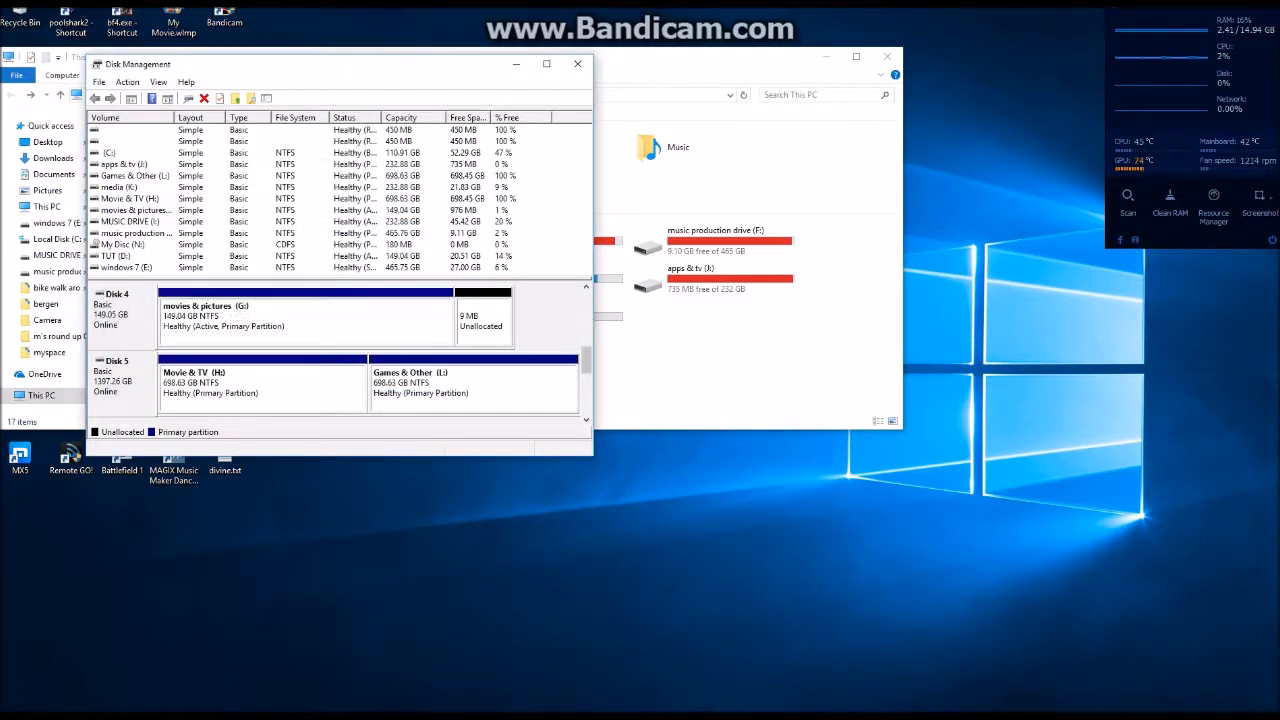
pyautogui.moveTo(586, 361)
pyautogui.mouseDown()
pyautogui.moveTo(586, 391)
pyautogui.moveTo(586, 366)
pyautogui.mouseUp()
pyautogui.click(690, 360)
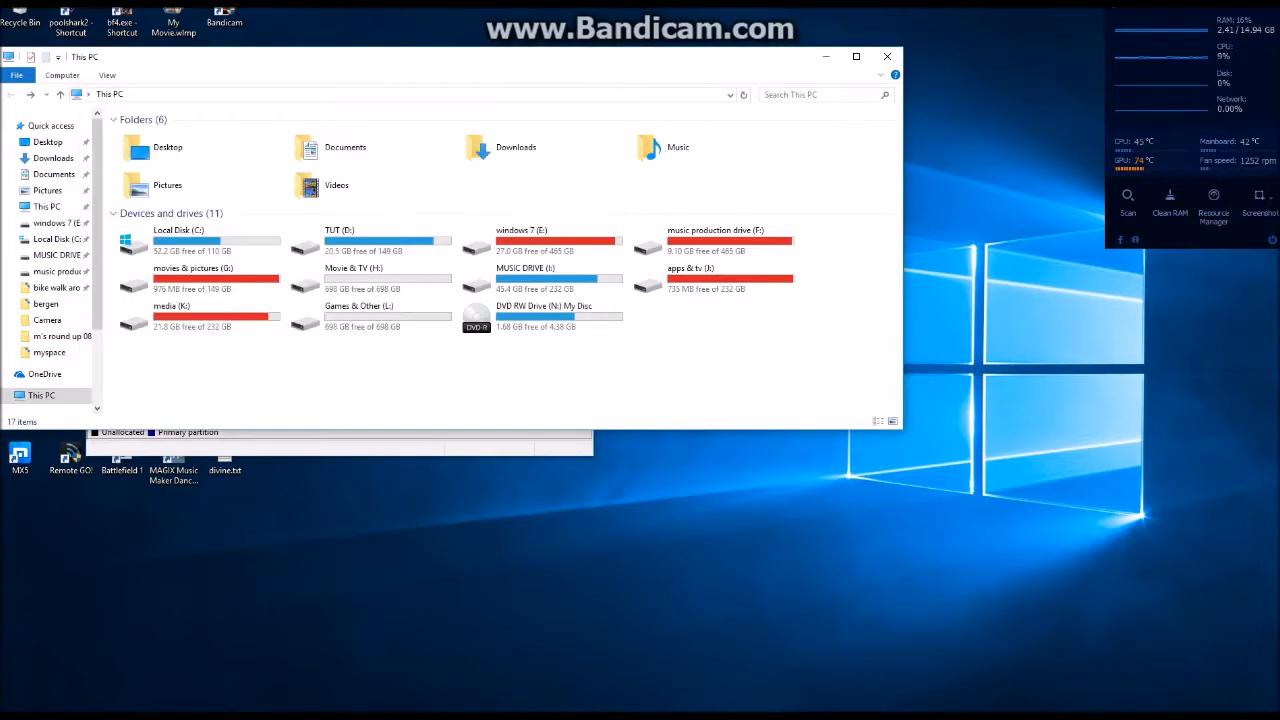